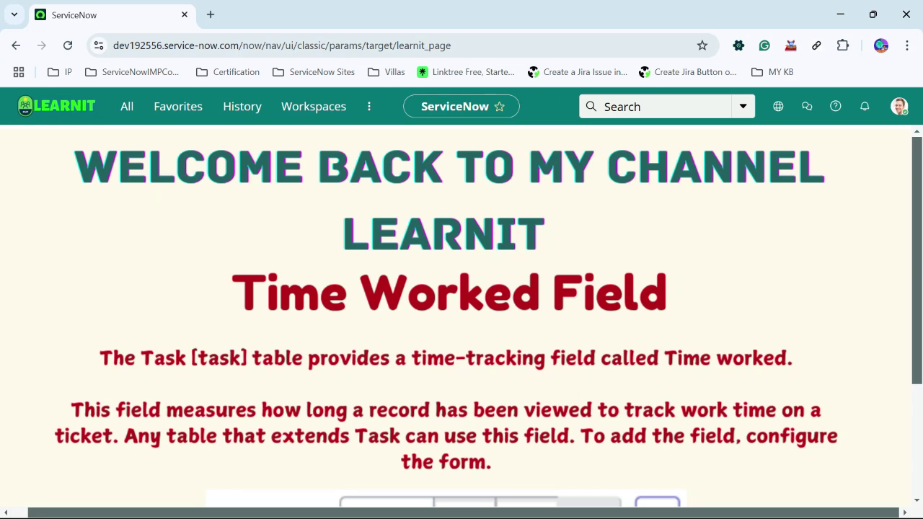
pyautogui.scroll(-2, 461, 302)
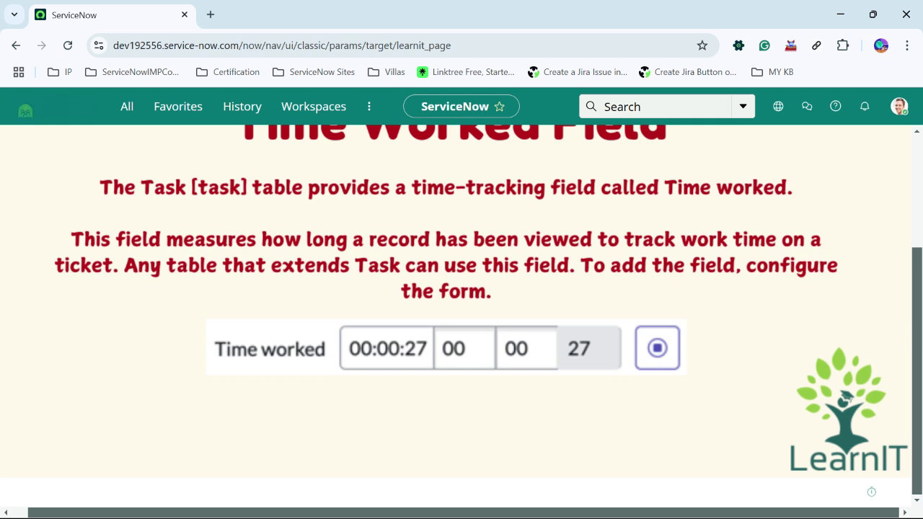
pyautogui.scroll(1, 461, 318)
pyautogui.scroll(1, 462, 318)
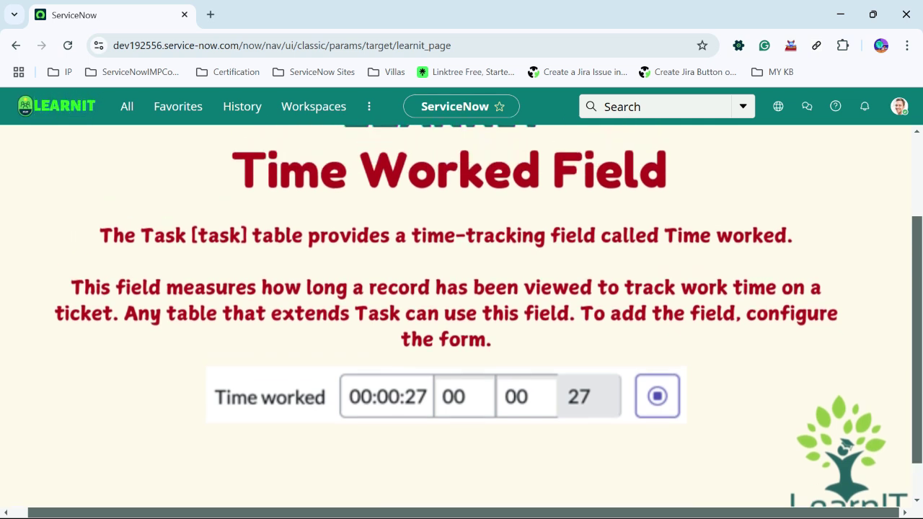
pyautogui.scroll(2, 461, 317)
pyautogui.scroll(-2, 461, 317)
pyautogui.scroll(1, 462, 317)
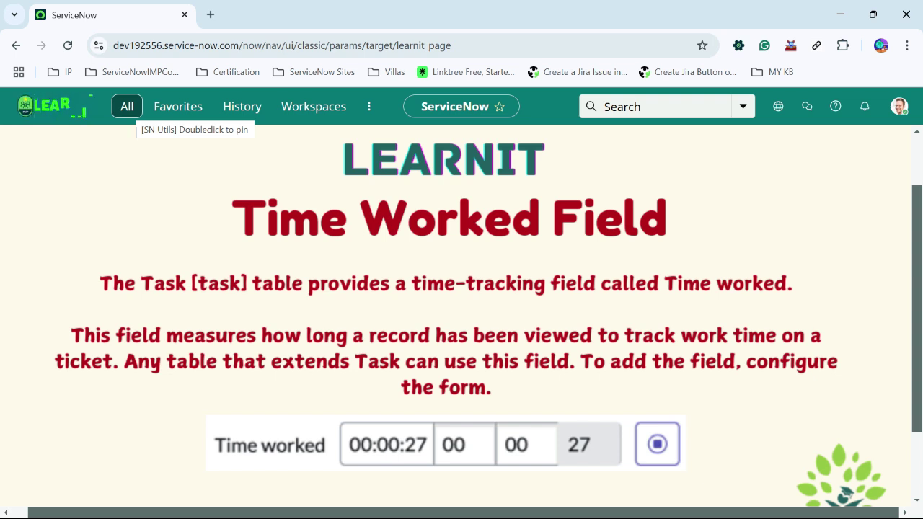
# Step: Open the list of all incidents in a new browser tab and open the incident "Unable to access the shared folder."
pyautogui.click(126, 106)
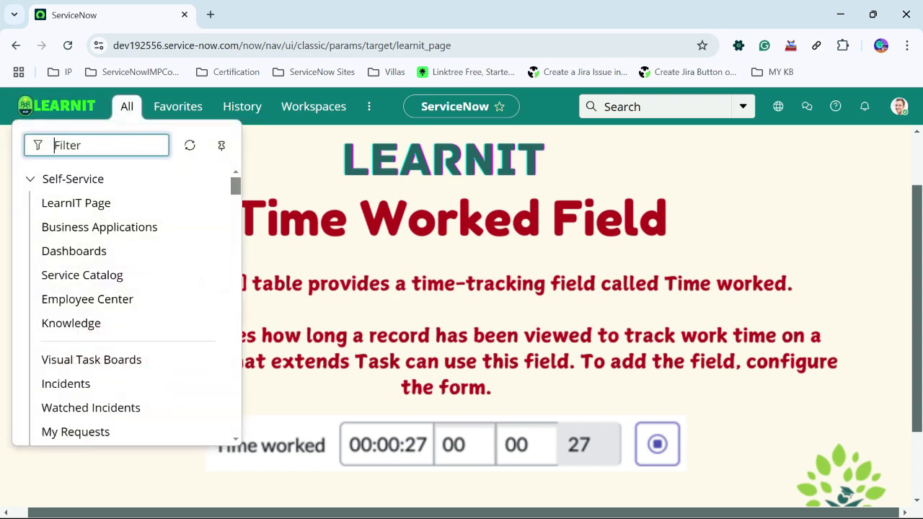
pyautogui.write('incident')
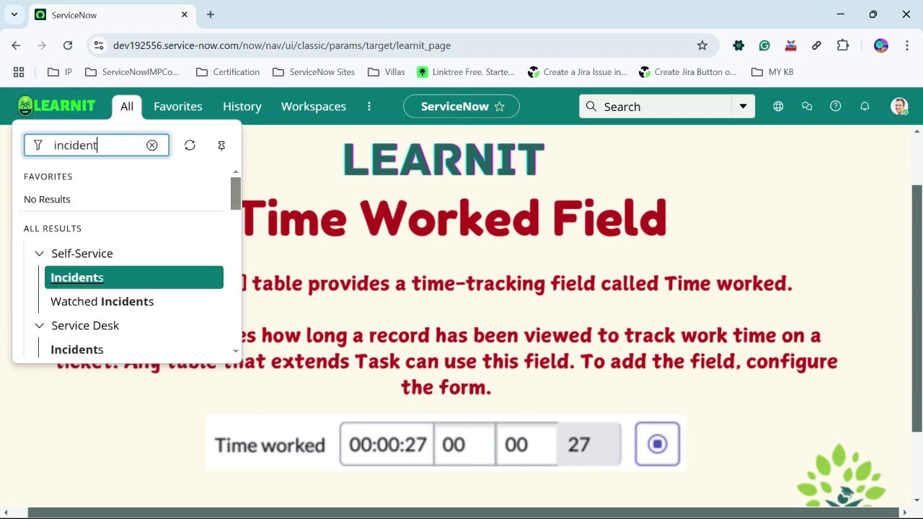
pyautogui.scroll(-5, 122, 278)
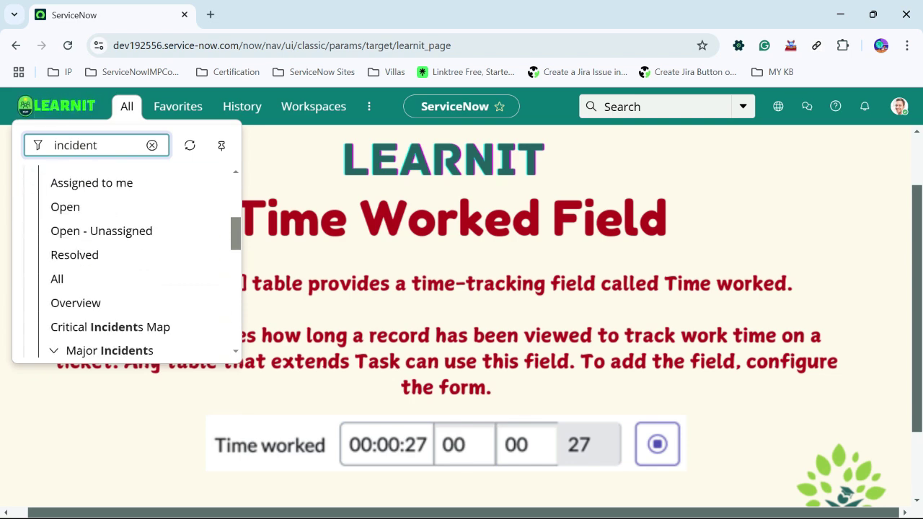
pyautogui.scroll(2, 122, 278)
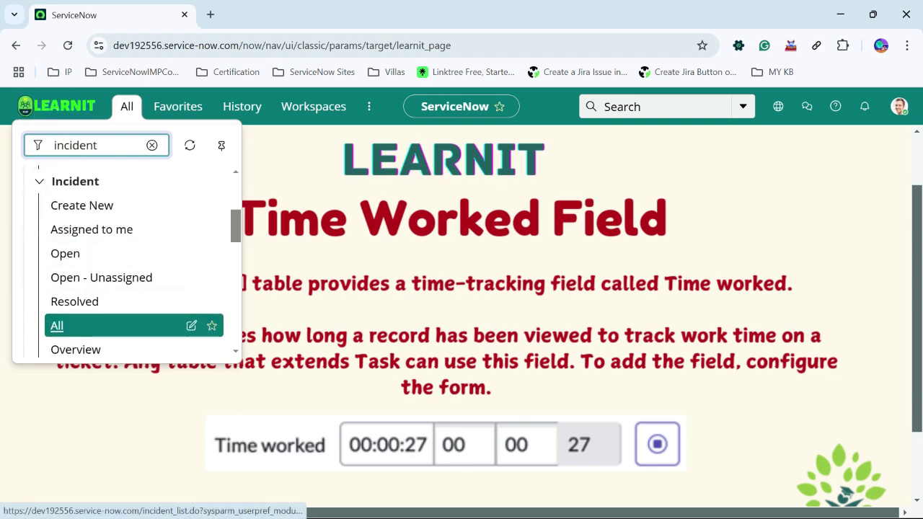
pyautogui.middleClick(57, 326)
pyautogui.click(281, 14)
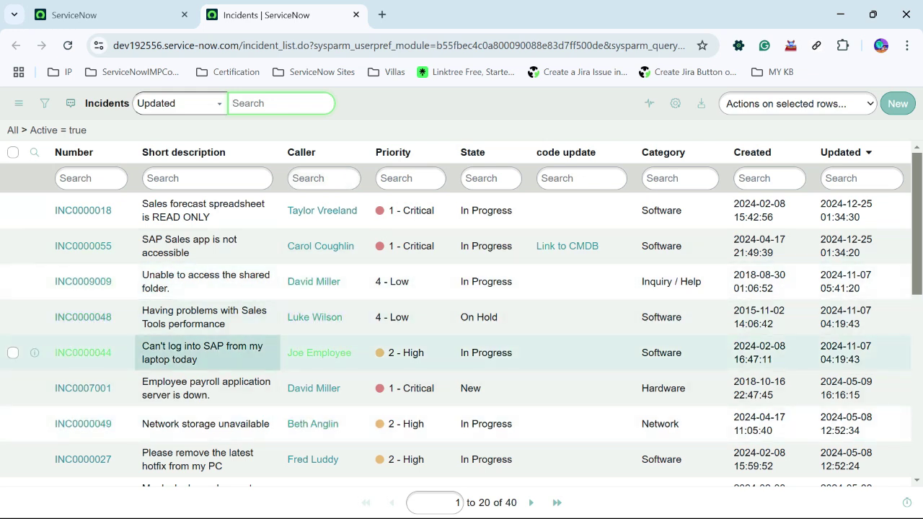
pyautogui.click(83, 281)
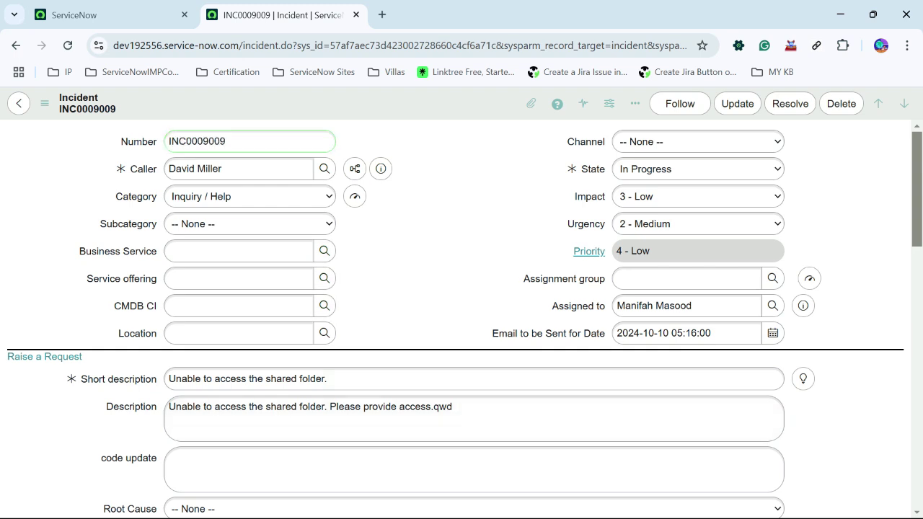
# Step: Open the incident form's layout configuration and add Time worked to the selected fields
pyautogui.rightClick(398, 103)
pyautogui.moveTo(433, 399)
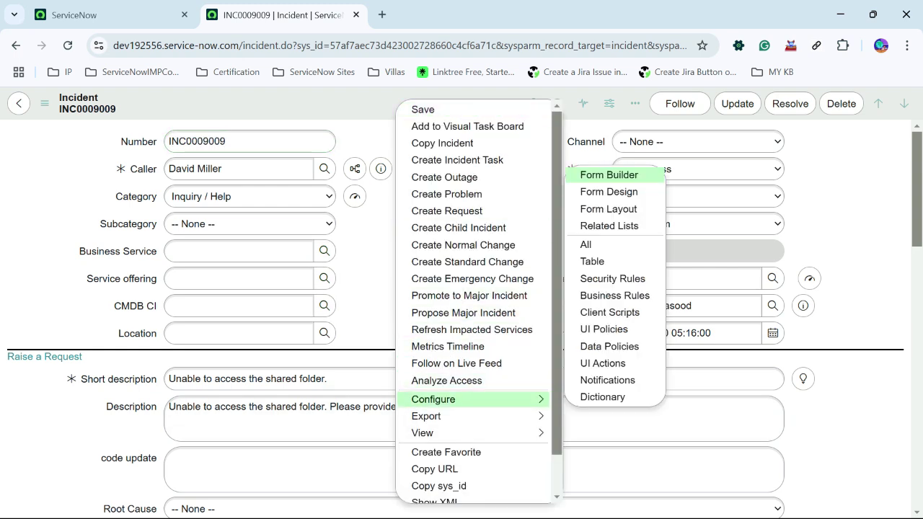
pyautogui.rightClick(398, 108)
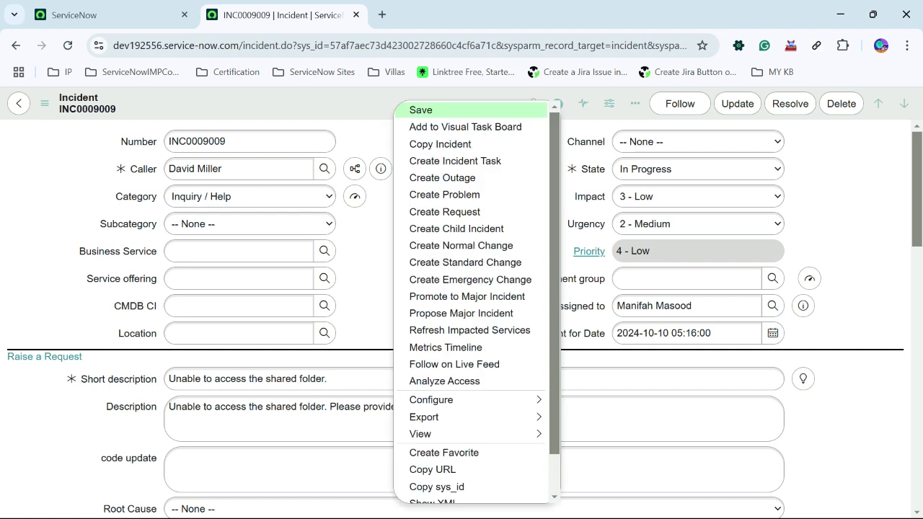
pyautogui.moveTo(433, 399)
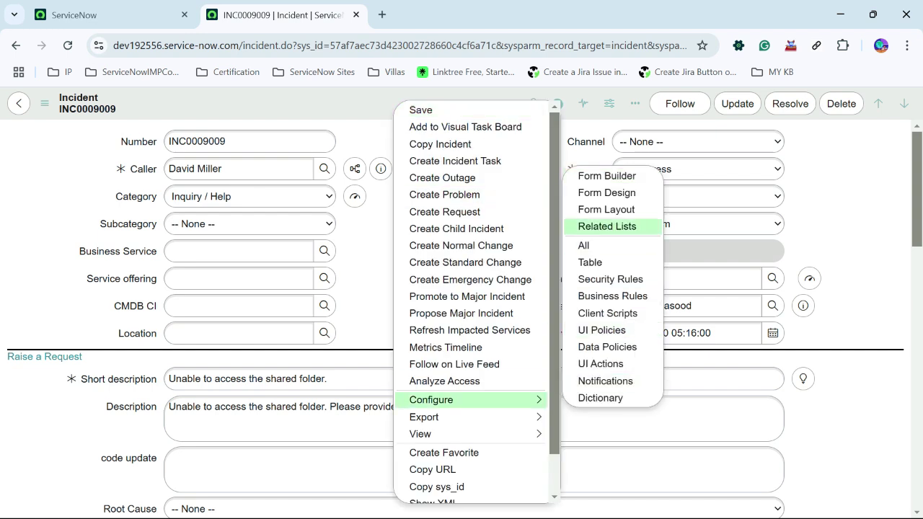
pyautogui.click(606, 209)
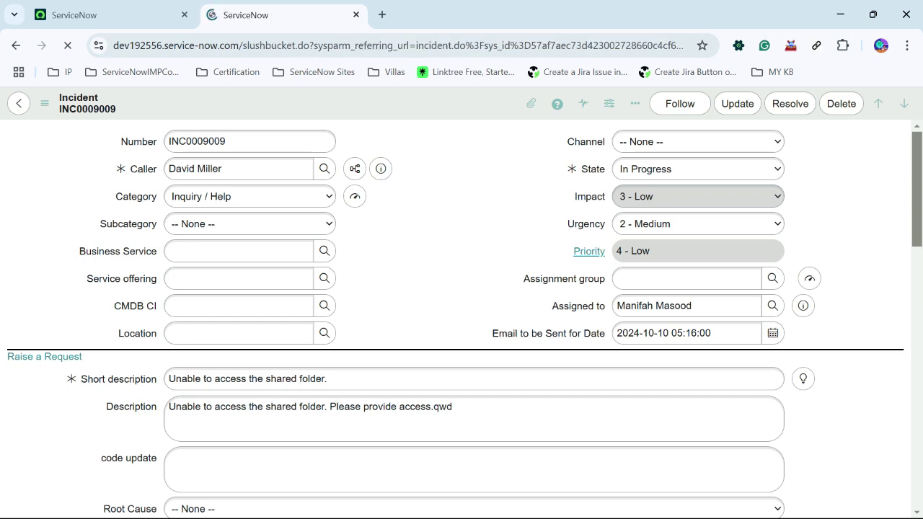
pyautogui.scroll(-20, 296, 252)
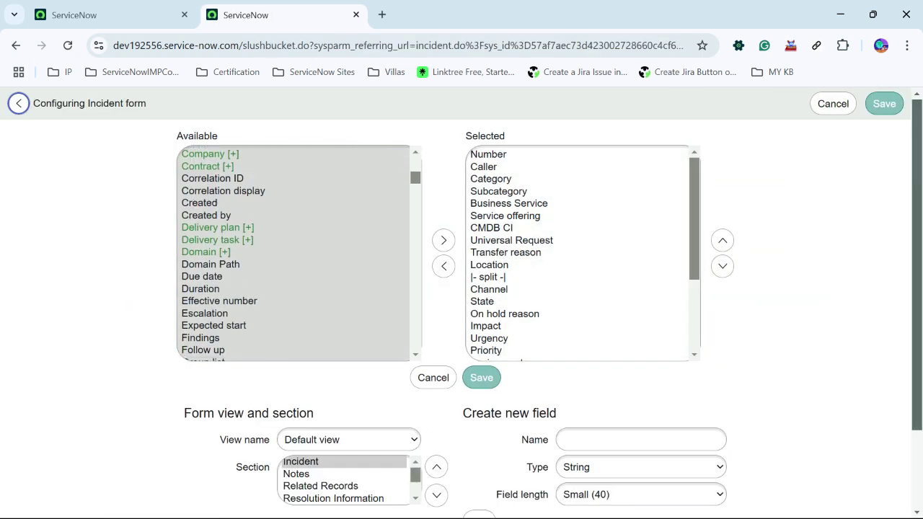
pyautogui.scroll(2, 296, 253)
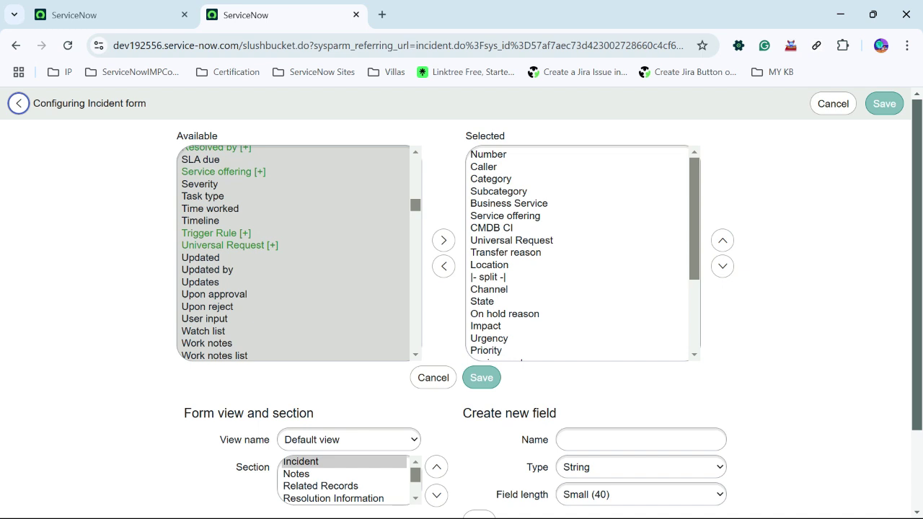
pyautogui.click(210, 209)
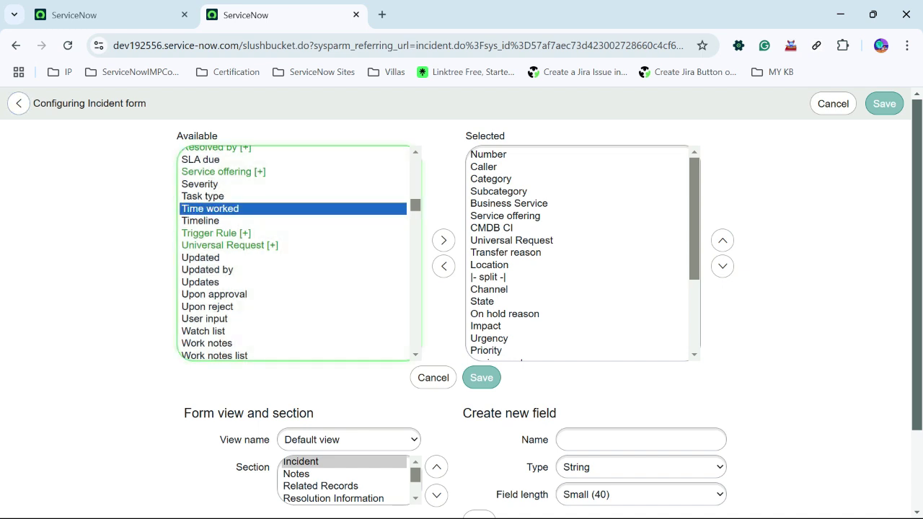
pyautogui.click(444, 240)
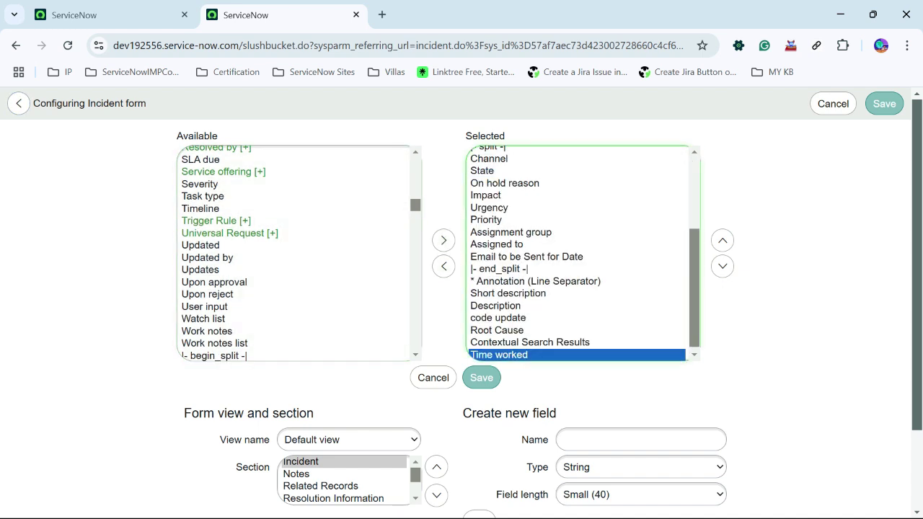
# Step: Move Time worked up to directly below Location, above the split, and save the form layout
pyautogui.click(722, 240)
pyautogui.click(722, 240)
pyautogui.click(722, 240)
pyautogui.click(722, 240)
pyautogui.click(723, 240)
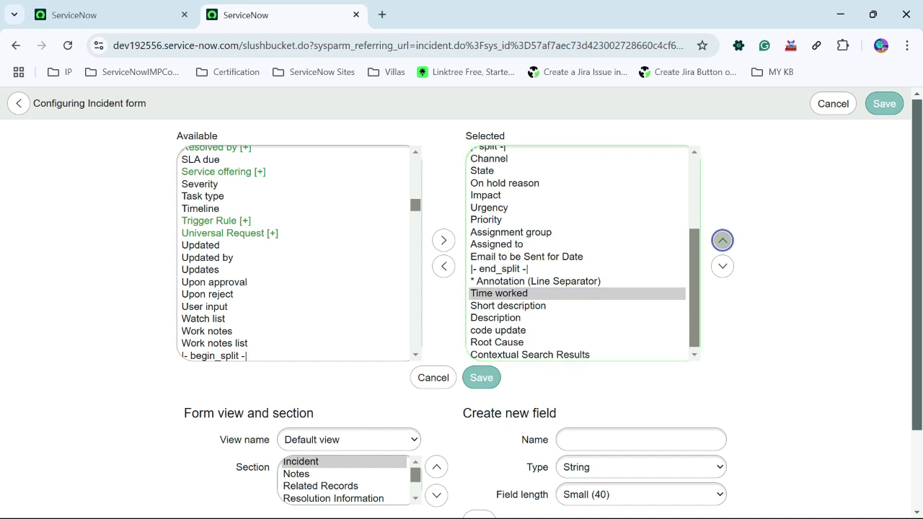
pyautogui.click(723, 240)
pyautogui.click(722, 240)
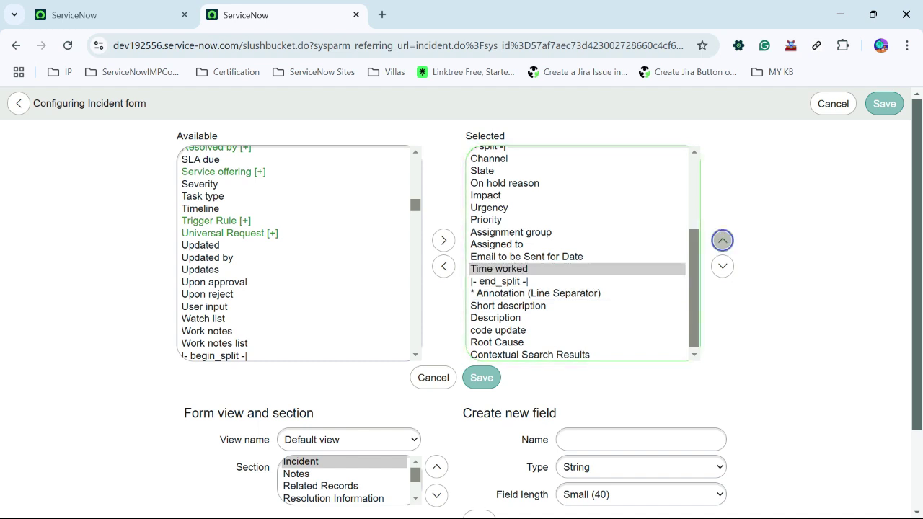
pyautogui.click(722, 240)
pyautogui.click(723, 240)
pyautogui.click(722, 240)
pyautogui.click(722, 240)
pyautogui.click(722, 240)
pyautogui.click(723, 240)
pyautogui.click(722, 240)
pyautogui.click(722, 240)
pyautogui.click(722, 240)
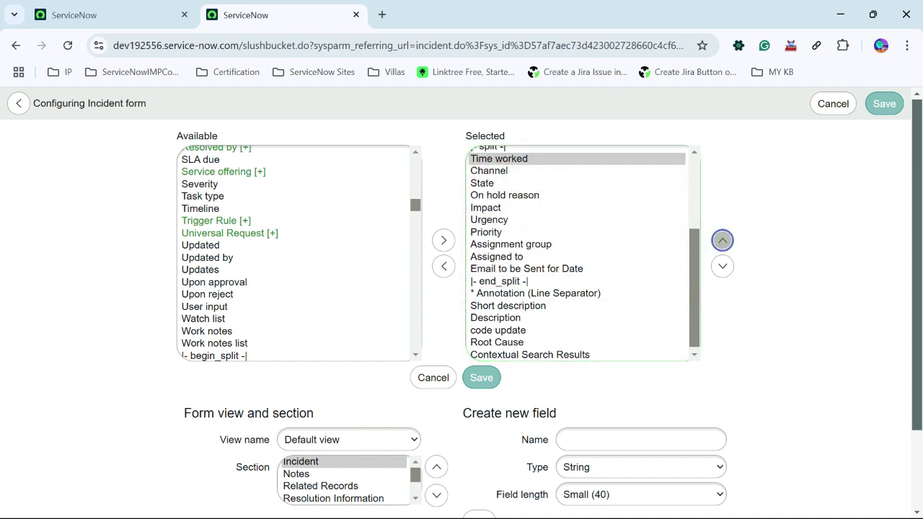
pyautogui.click(722, 240)
pyautogui.press('Return')
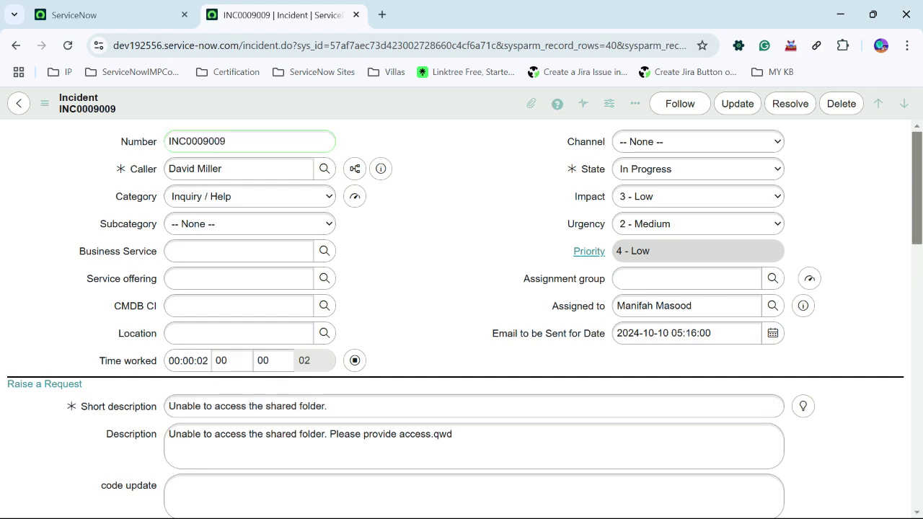
# Step: Stop the Time worked timer on the incident and start it again
pyautogui.tripleClick(127, 360)
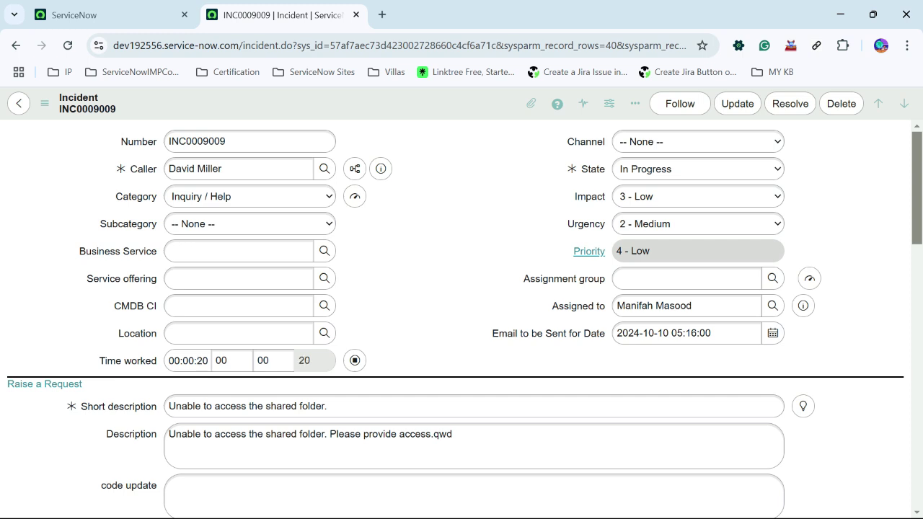
pyautogui.click(354, 361)
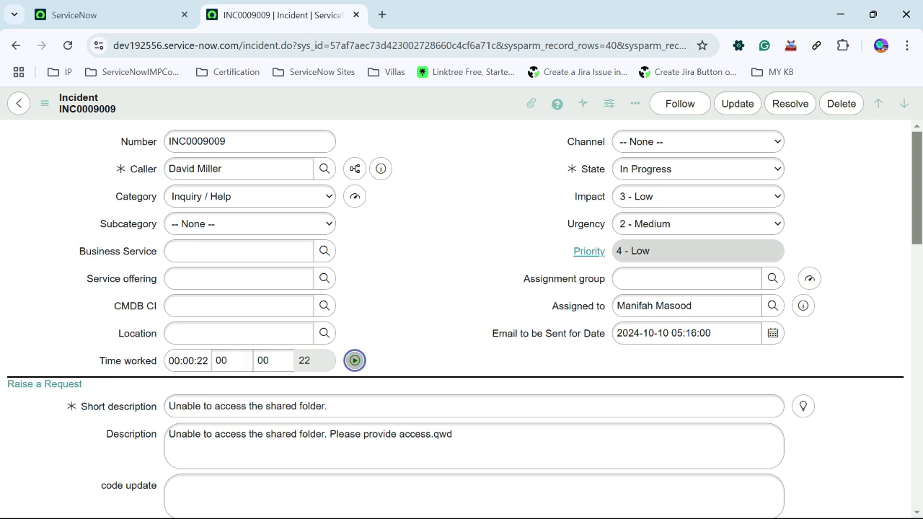
pyautogui.press('Return')
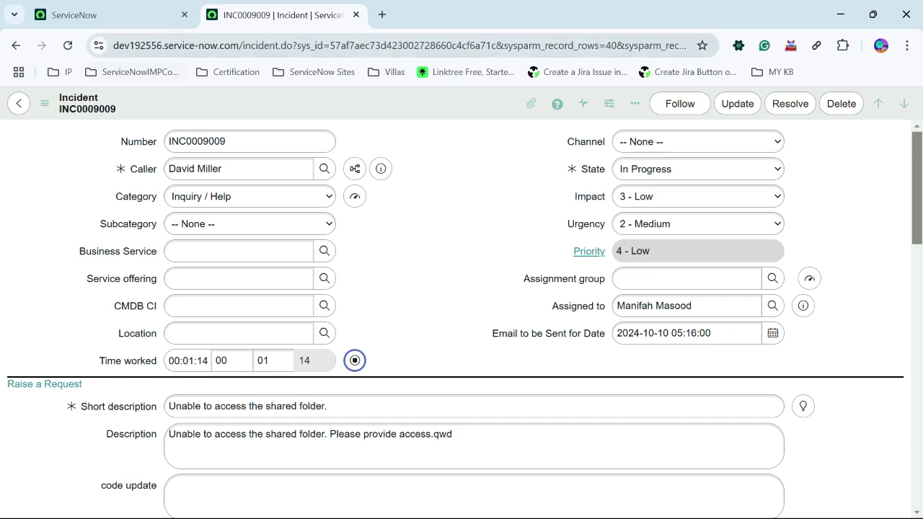
# Step: Switch back to the ServiceNow home tab and open the system properties list with sys_properties.LIST
pyautogui.hotkey('ctrl', '1')
pyautogui.click(127, 106)
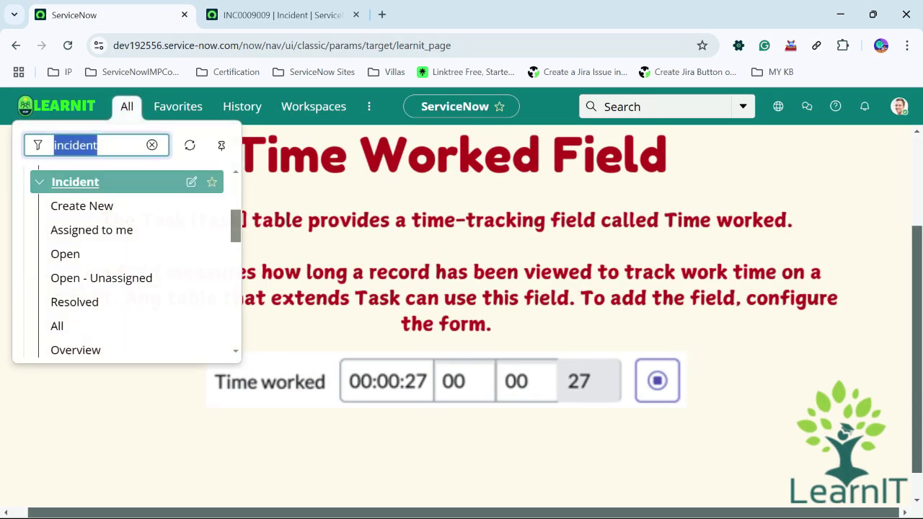
pyautogui.write('sys')
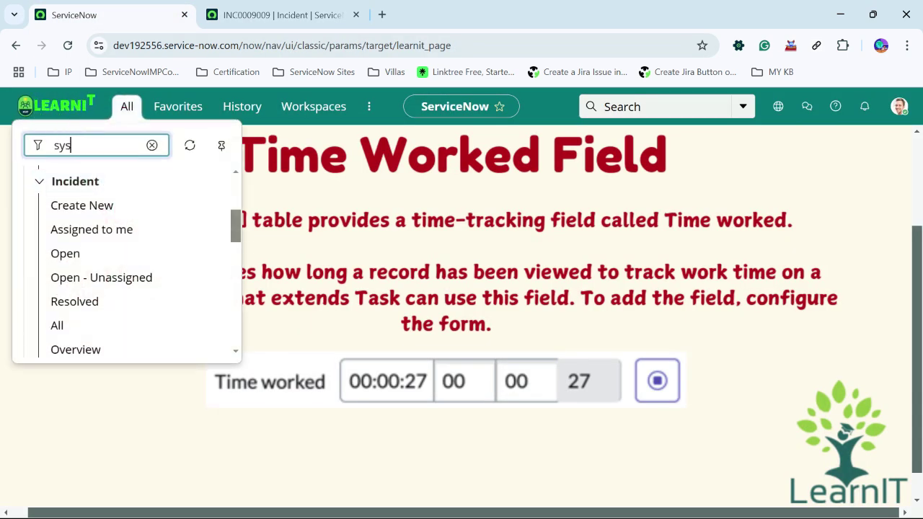
pyautogui.write('_properti')
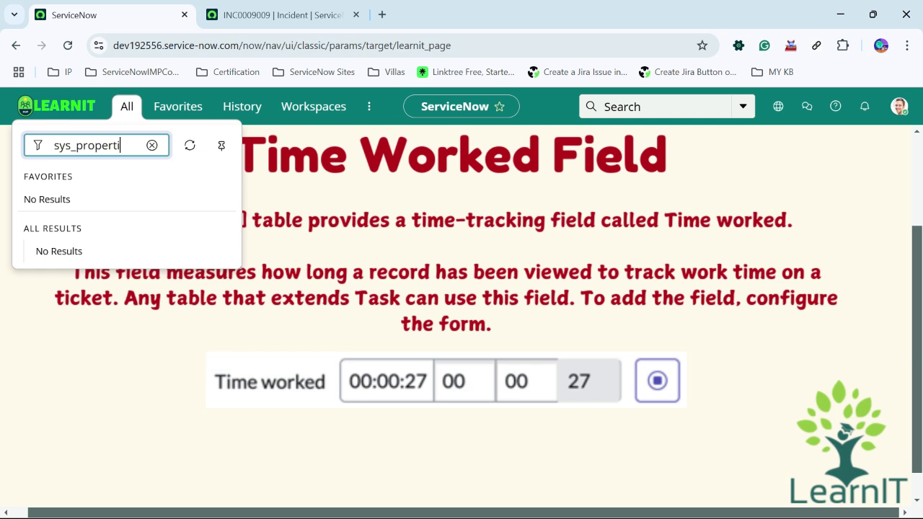
pyautogui.write('es>LIST')
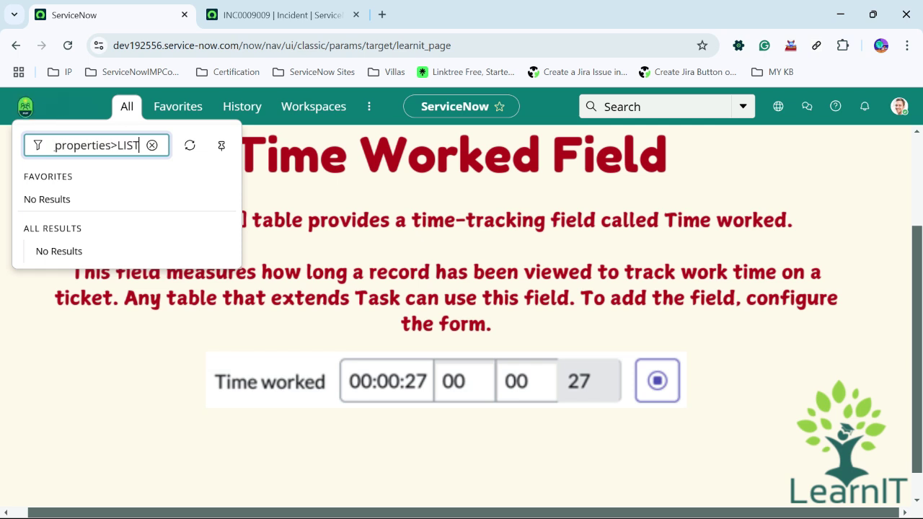
pyautogui.click(122, 145)
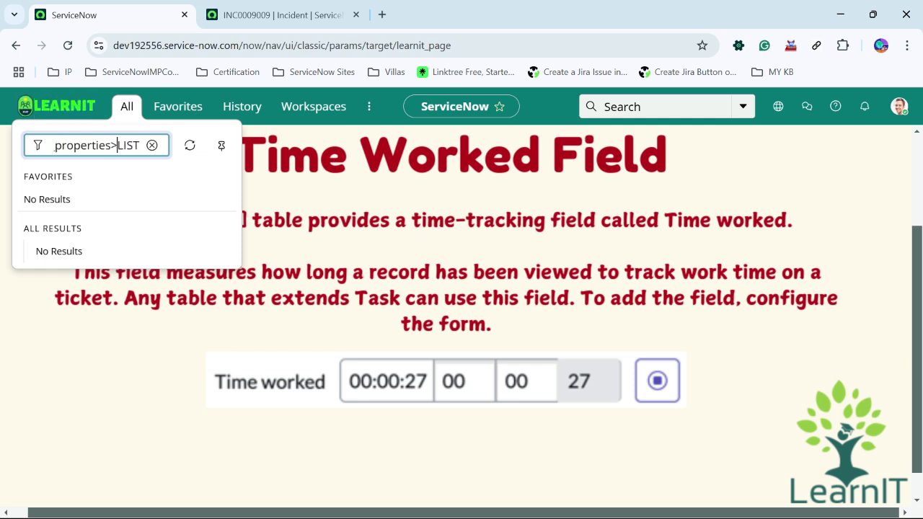
pyautogui.press('BackSpace')
pyautogui.write('.')
pyautogui.press('Return')
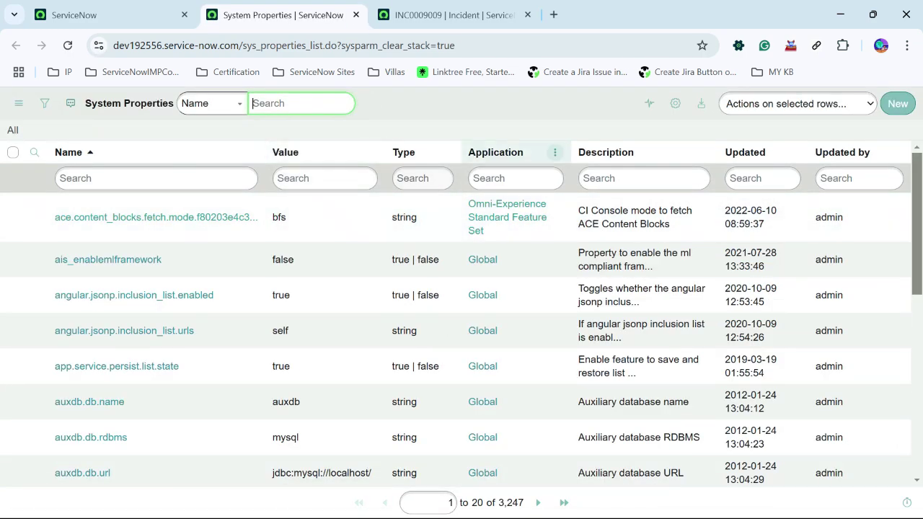
# Step: Sort the system properties by latest update, open glide.ui.timer.started, and examine its description and value
pyautogui.click(745, 152)
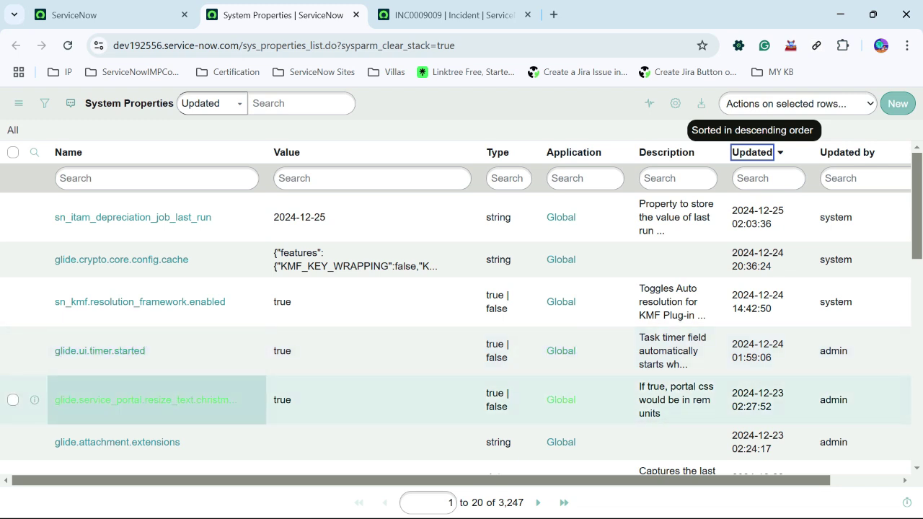
pyautogui.click(99, 351)
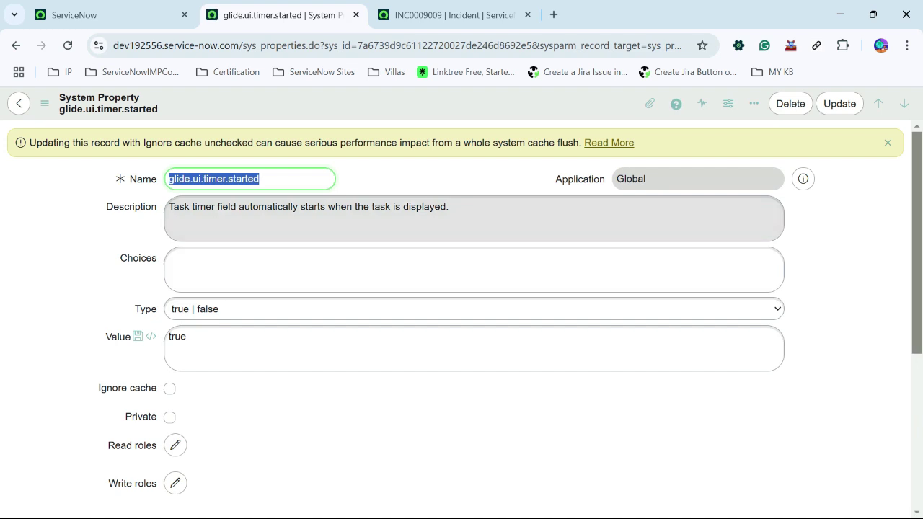
pyautogui.click(448, 207)
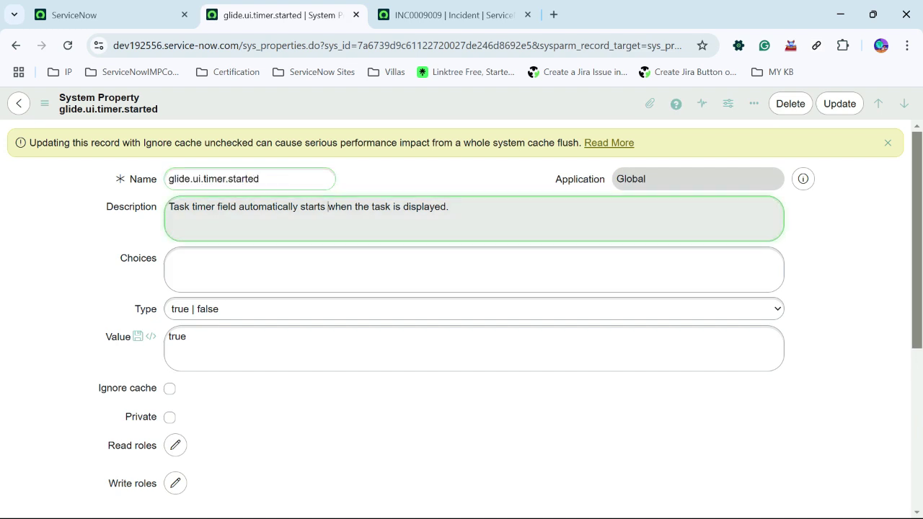
pyautogui.moveTo(449, 207); pyautogui.dragTo(168, 207)
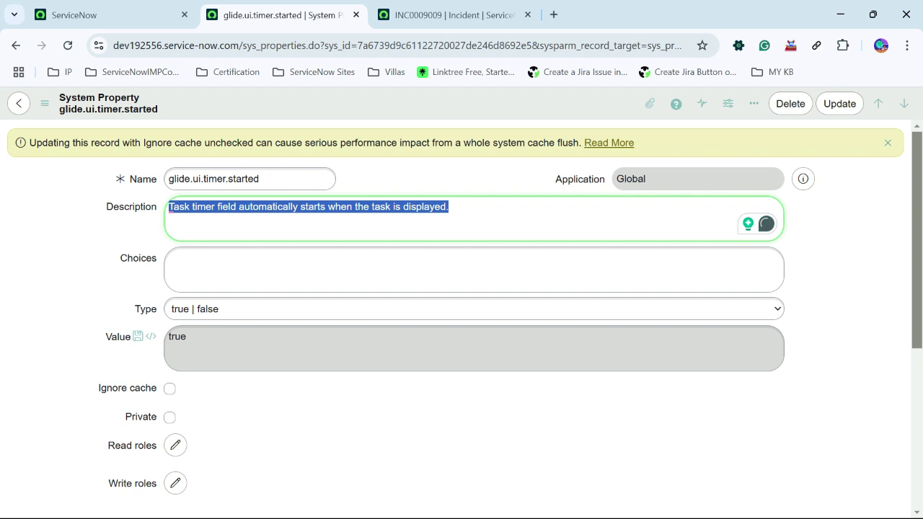
pyautogui.doubleClick(177, 337)
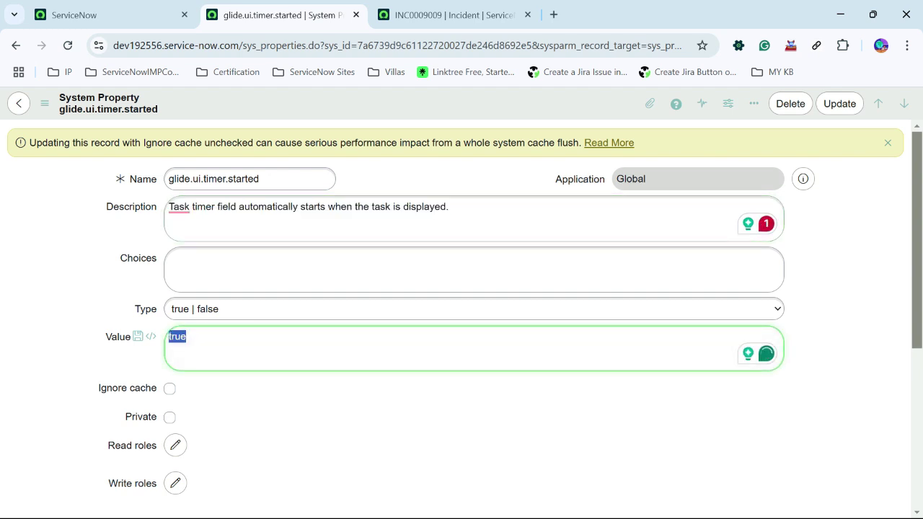
# Step: Set the value of glide.ui.timer.started to false and save the property without leaving the record
pyautogui.write('false')
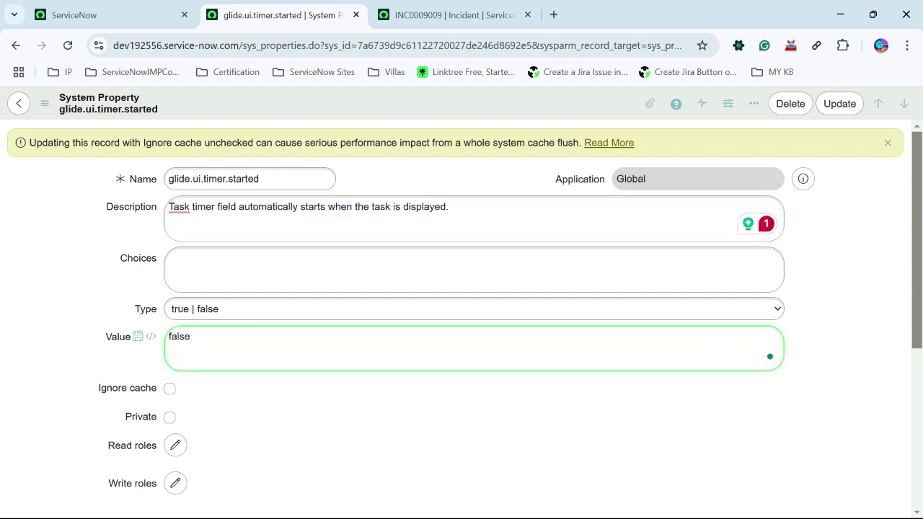
pyautogui.rightClick(378, 104)
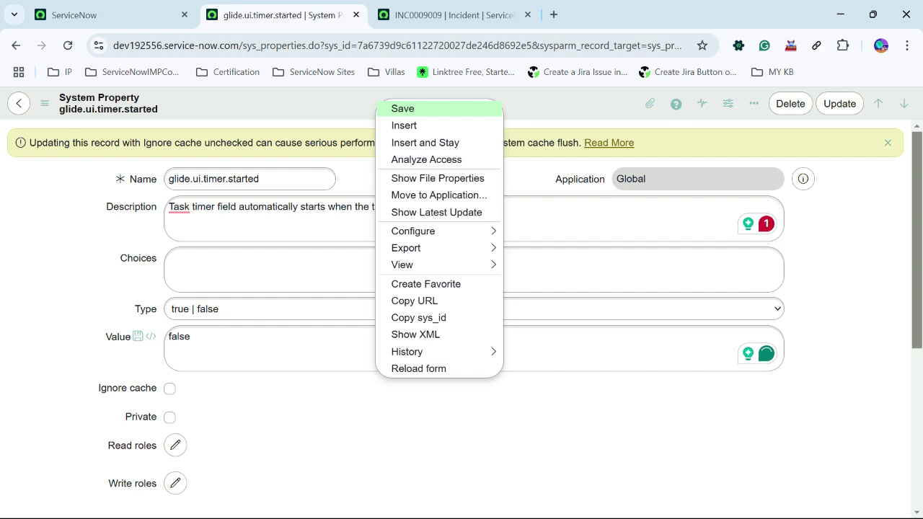
pyautogui.click(402, 108)
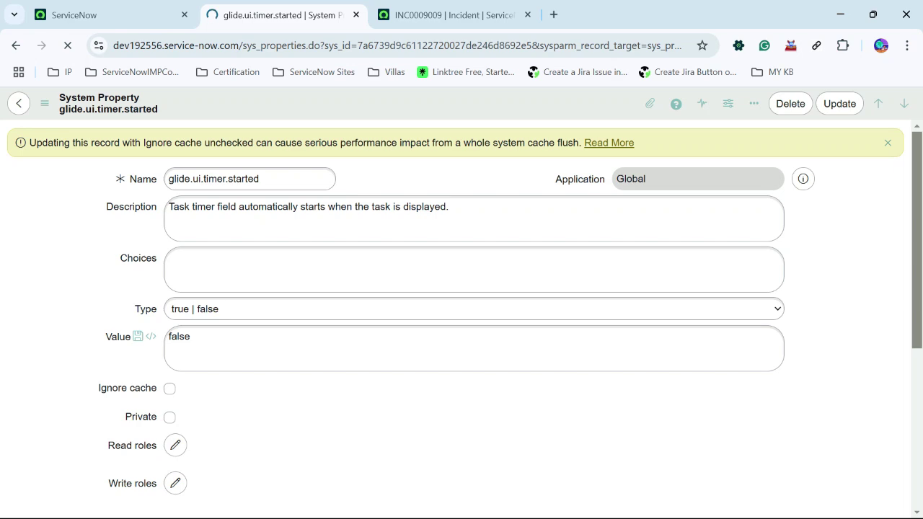
pyautogui.hotkey('ctrl', 'Tab')
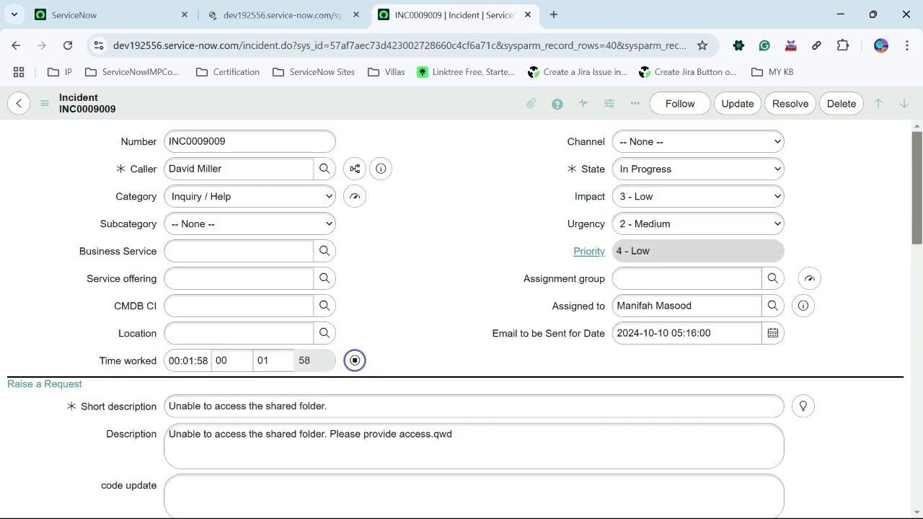
pyautogui.hotkey('ctrl', 'shift', 'Tab')
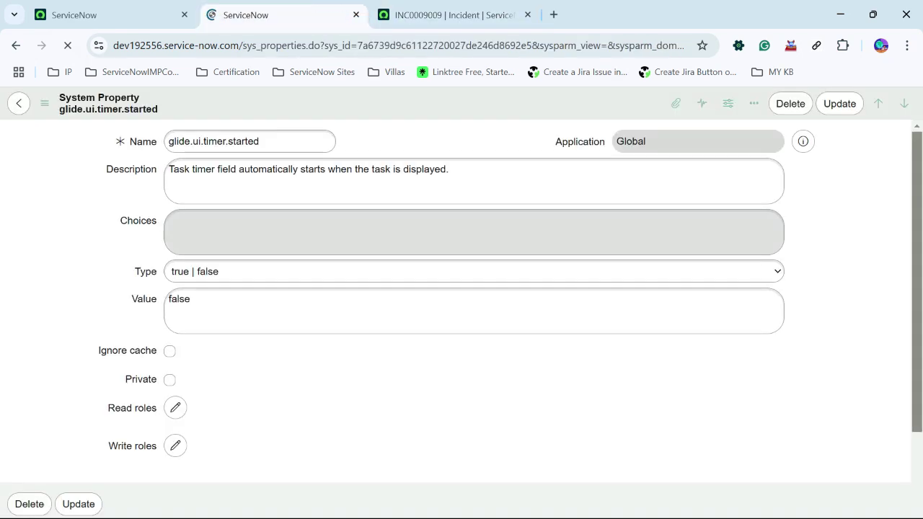
# Step: Switch to the open incident and reload its form
pyautogui.hotkey('ctrl', 'Tab')
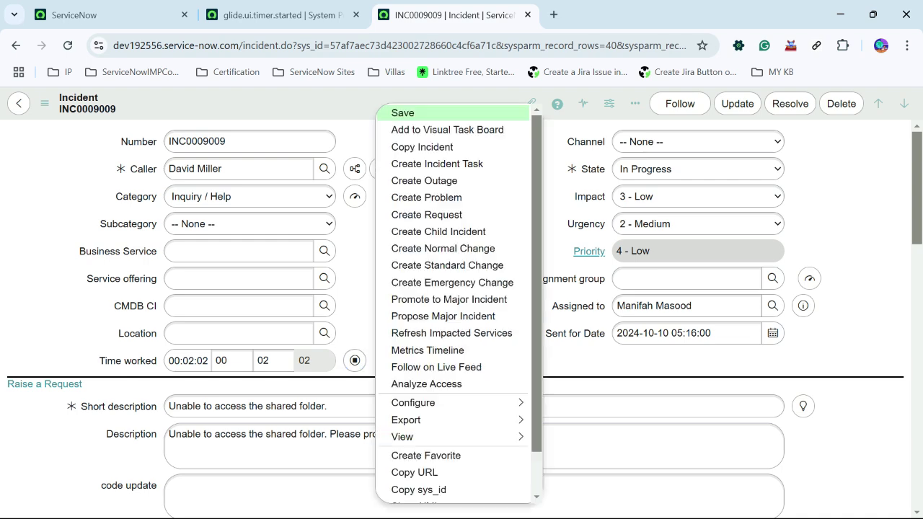
pyautogui.rightClick(377, 106)
pyautogui.press('Down')
pyautogui.press('Down')
pyautogui.press('Down')
pyautogui.press('Down')
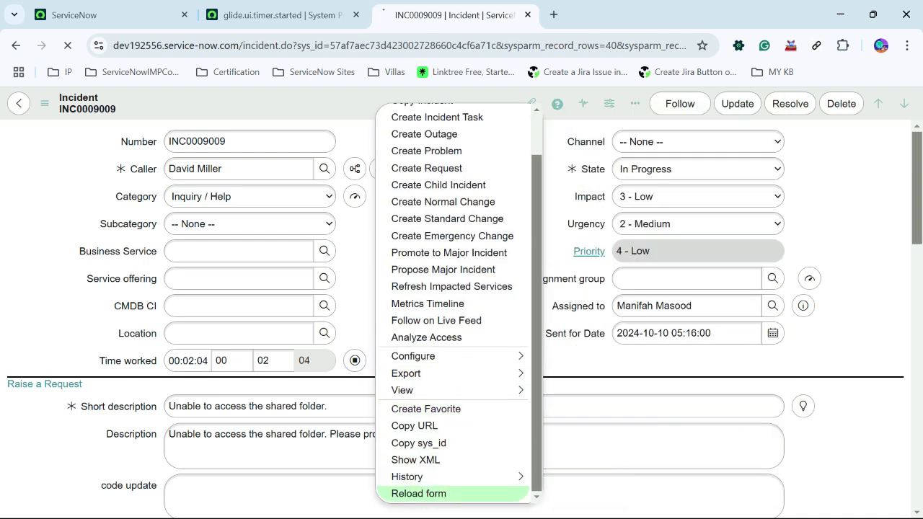
pyautogui.press('Return')
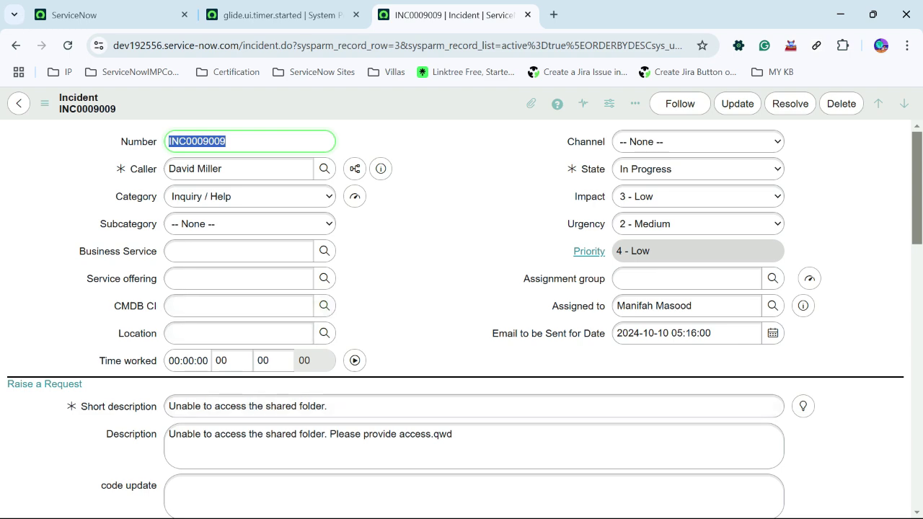
# Step: Examine the Time worked field on the reloaded incident and the related lists at the end of the form
pyautogui.scroll(-4, 462, 317)
pyautogui.scroll(3, 461, 317)
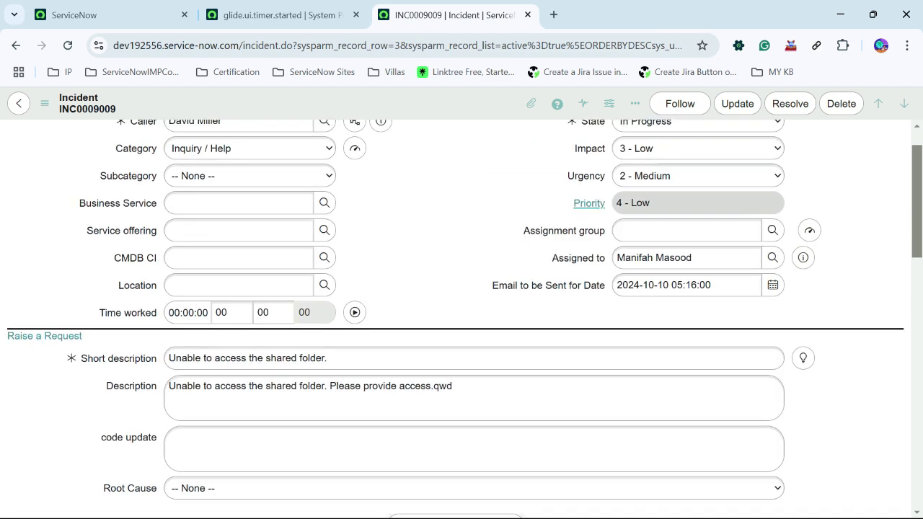
pyautogui.moveTo(98, 312); pyautogui.dragTo(158, 312)
pyautogui.scroll(1, 461, 317)
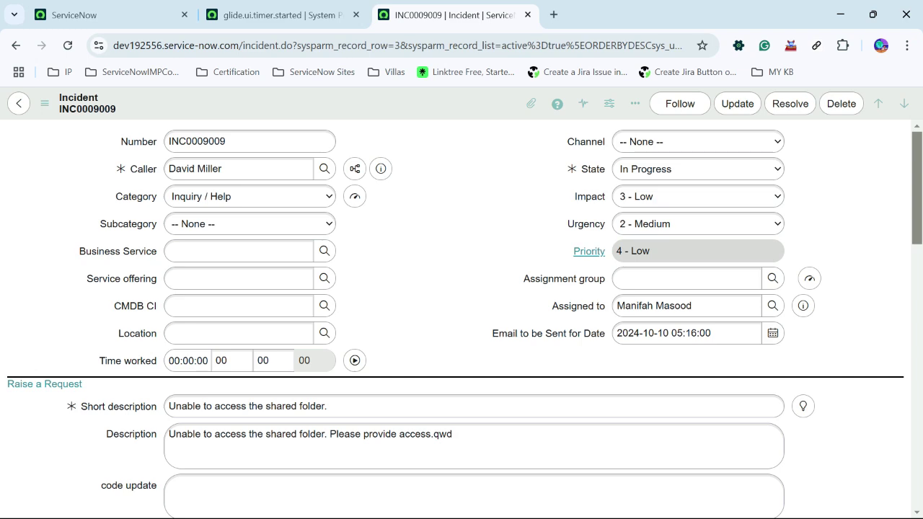
pyautogui.scroll(-1, 461, 318)
pyautogui.scroll(1, 462, 317)
pyautogui.scroll(-5, 461, 317)
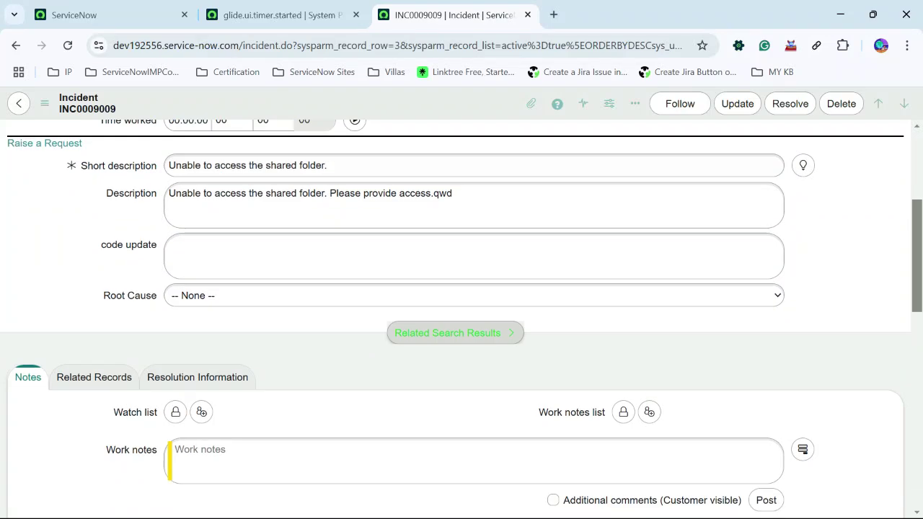
pyautogui.scroll(-15, 461, 317)
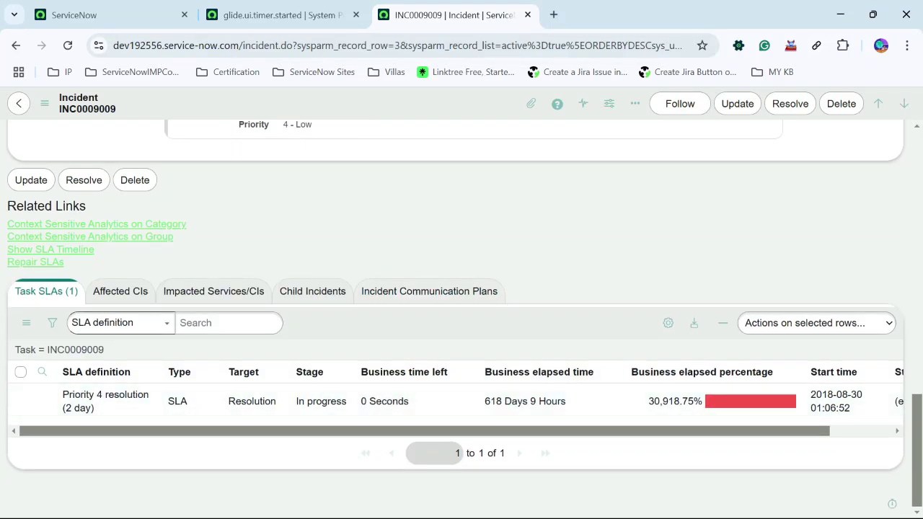
pyautogui.scroll(18, 462, 317)
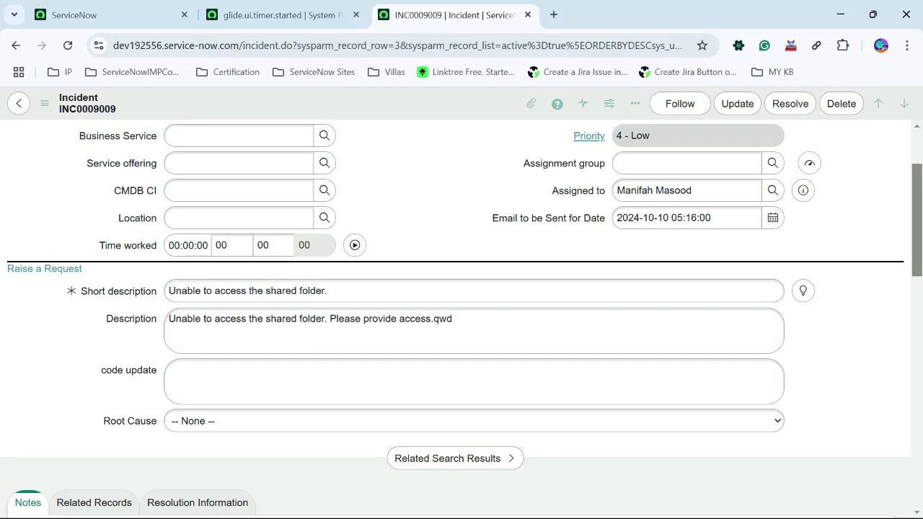
# Step: Add Time Worked->Task to the incident form's related lists in the Default view, save, and show the Time Worked list on the incident
pyautogui.rightClick(371, 105)
pyautogui.moveTo(405, 400)
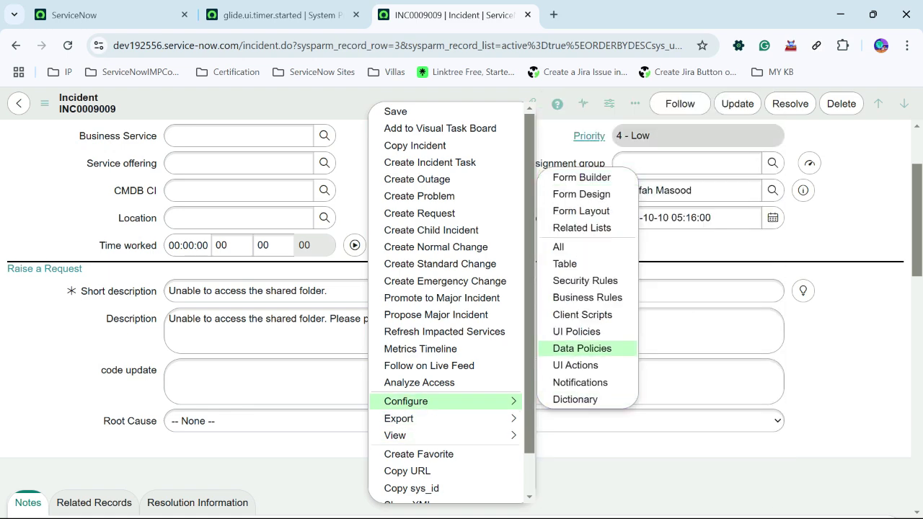
pyautogui.click(582, 348)
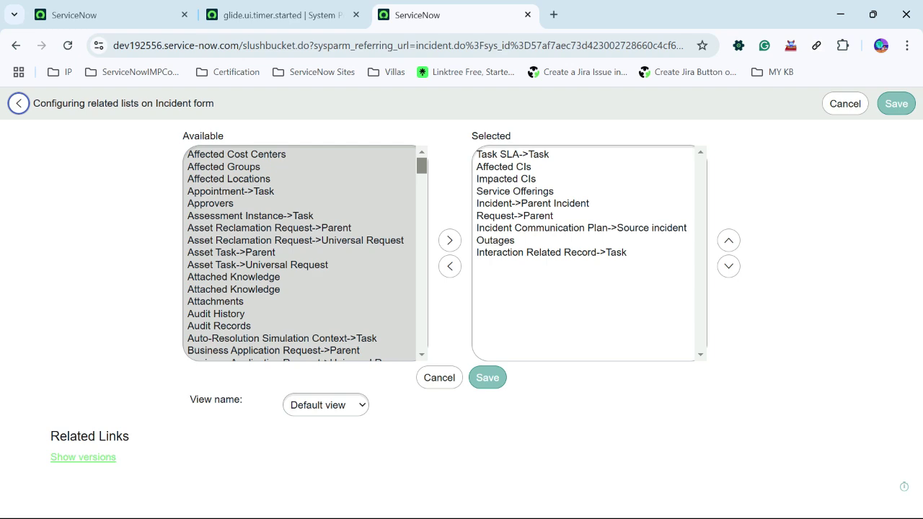
pyautogui.scroll(-12, 299, 253)
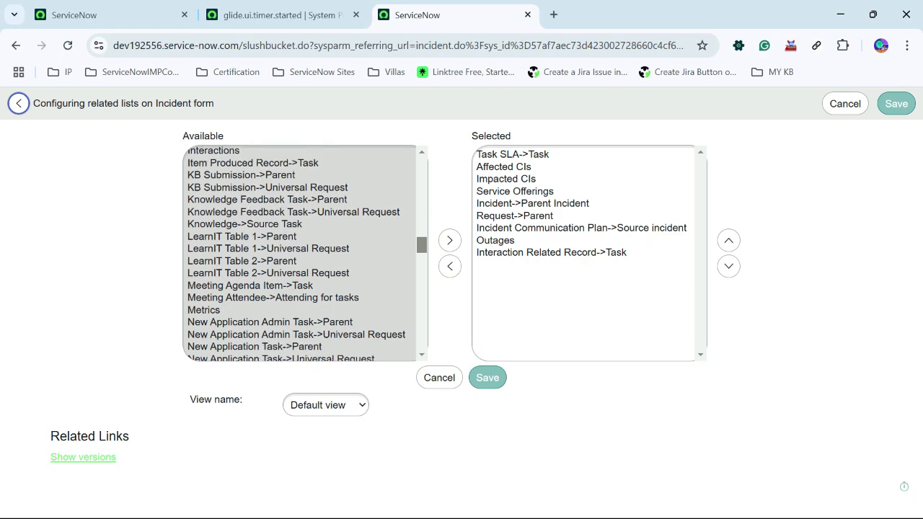
pyautogui.scroll(-12, 299, 252)
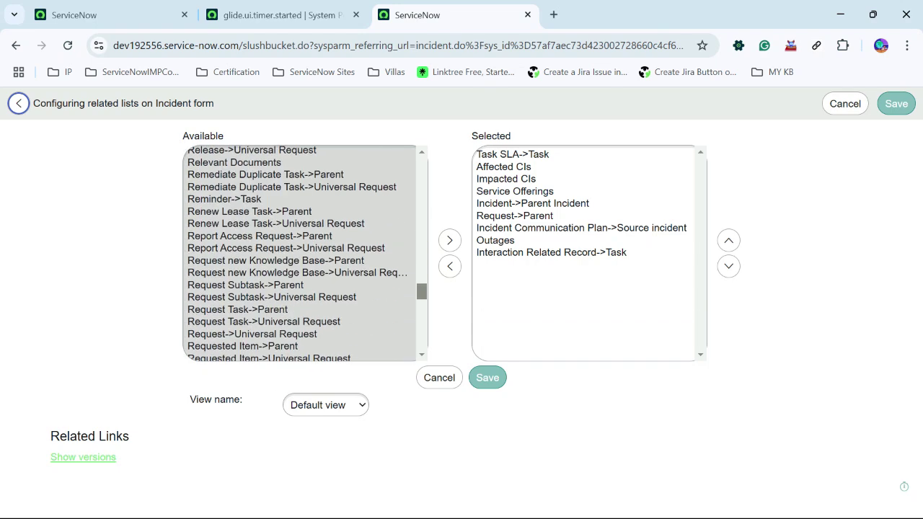
pyautogui.scroll(-12, 299, 253)
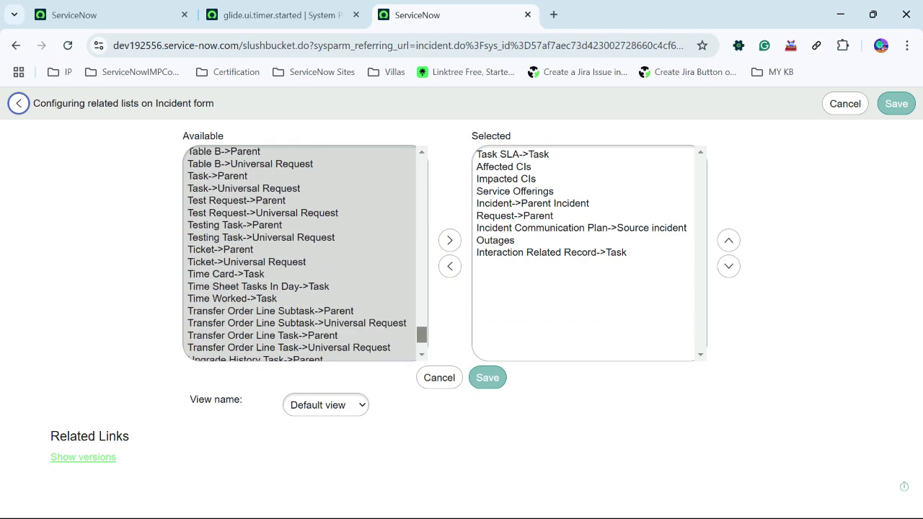
pyautogui.doubleClick(233, 298)
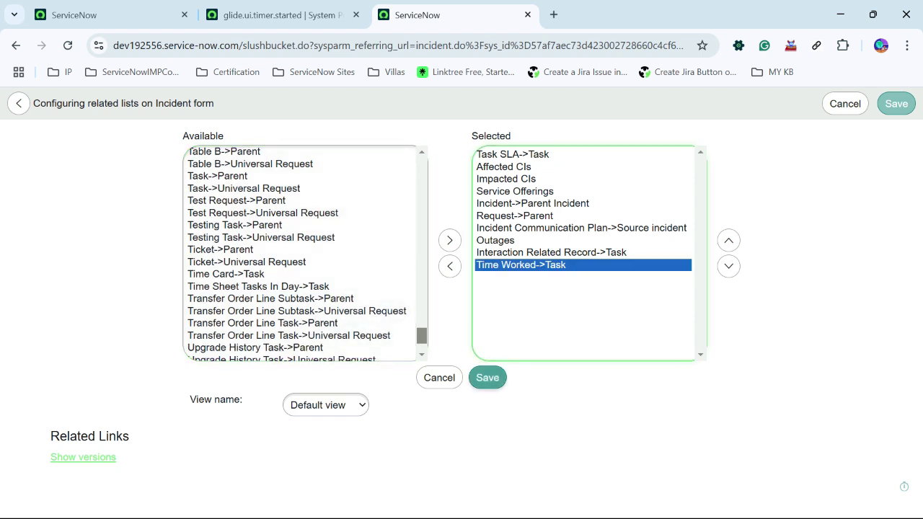
pyautogui.click(487, 378)
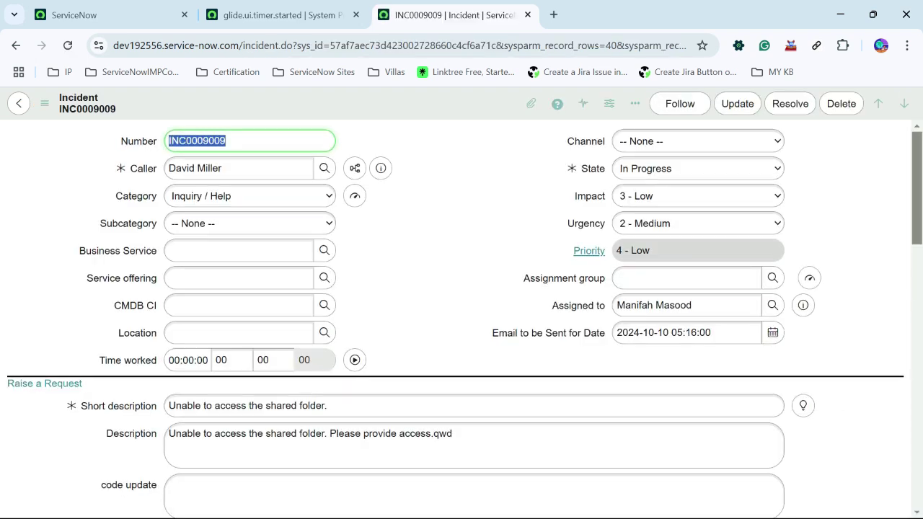
pyautogui.scroll(-15, 461, 317)
pyautogui.click(542, 290)
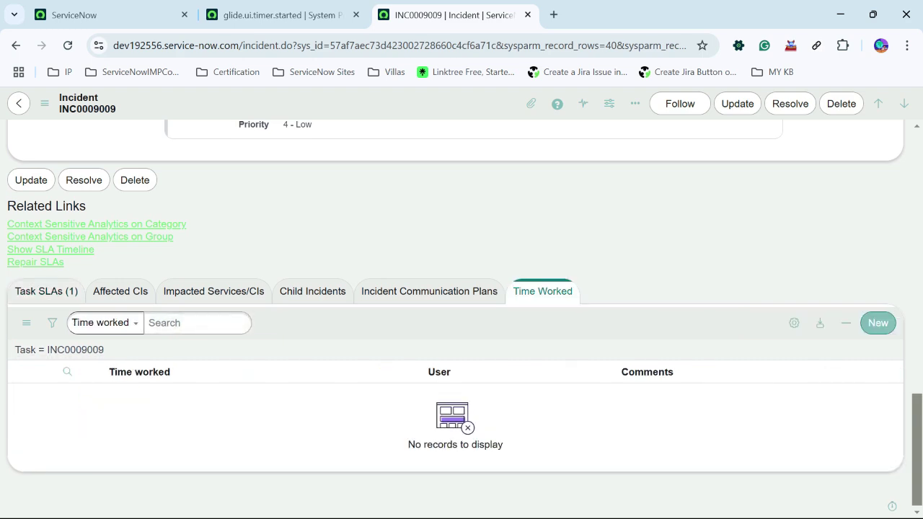
# Step: Start the Time worked timer on the incident, let it run for about 13 seconds, and save the record
pyautogui.scroll(15, 461, 317)
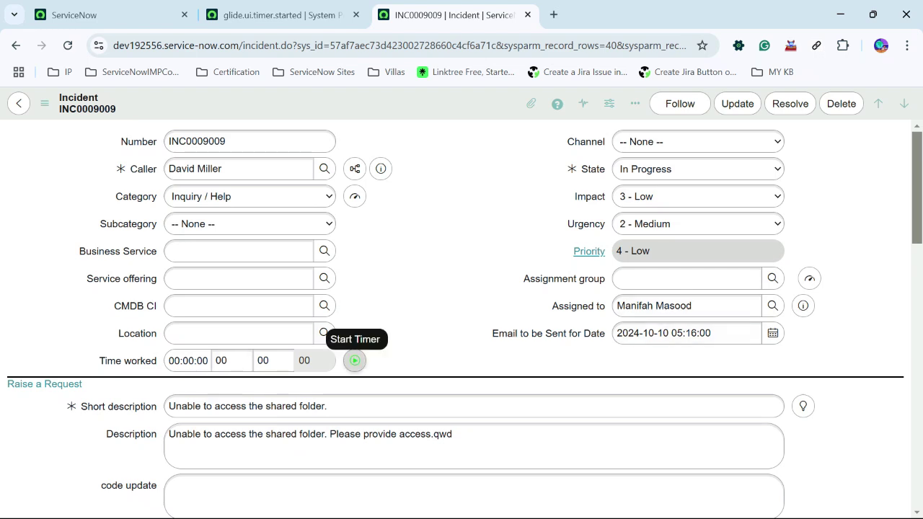
pyautogui.click(354, 360)
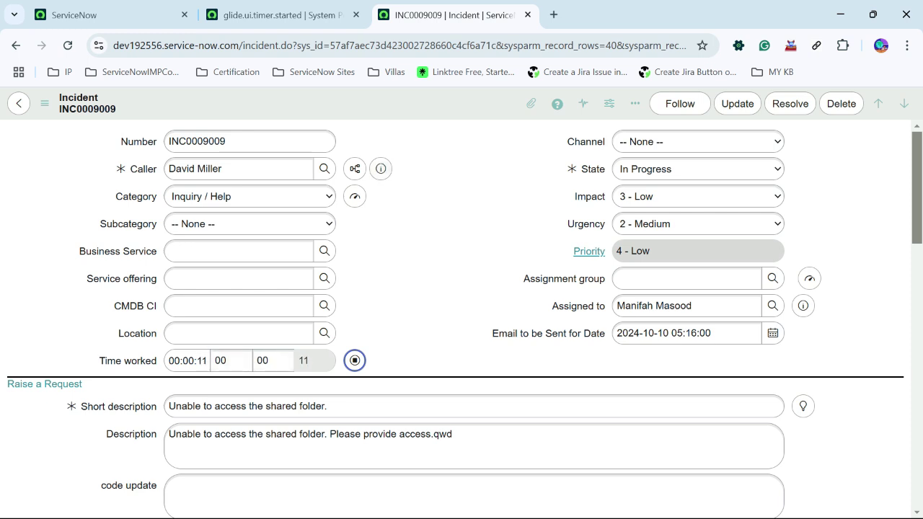
pyautogui.rightClick(393, 107)
pyautogui.click(418, 113)
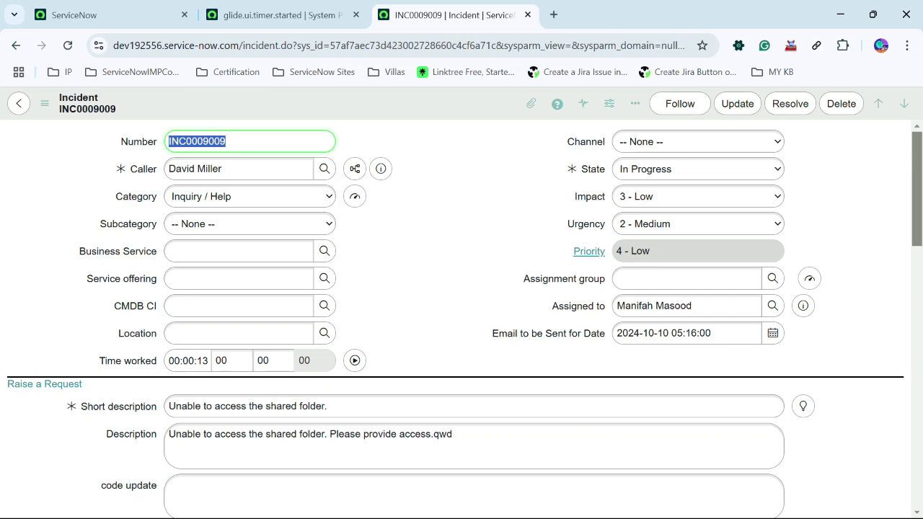
# Step: Compare the entry in the Time Worked related list with the Time worked field on the saved incident
pyautogui.scroll(-20, 462, 317)
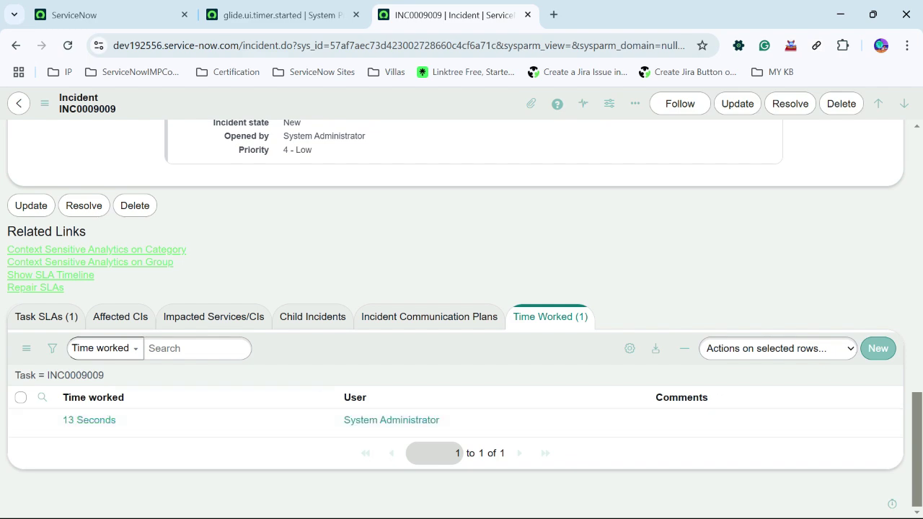
pyautogui.scroll(20, 461, 317)
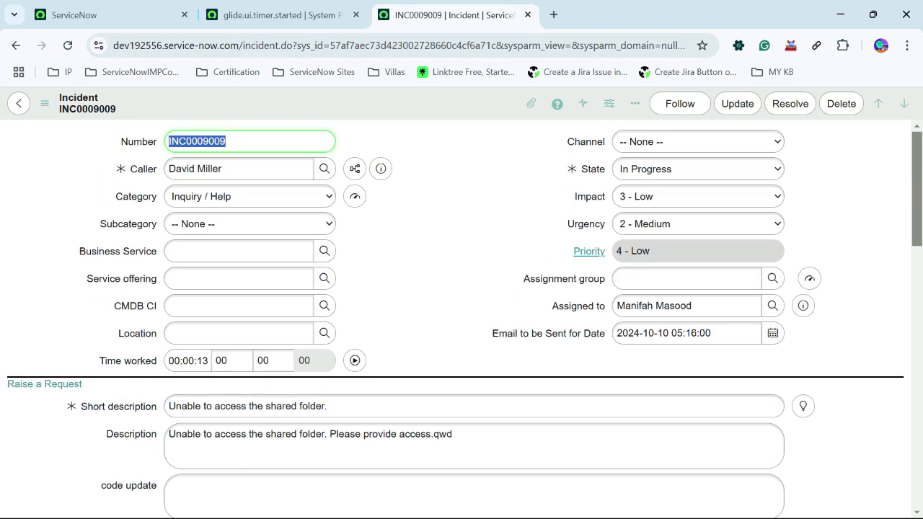
pyautogui.scroll(-20, 462, 317)
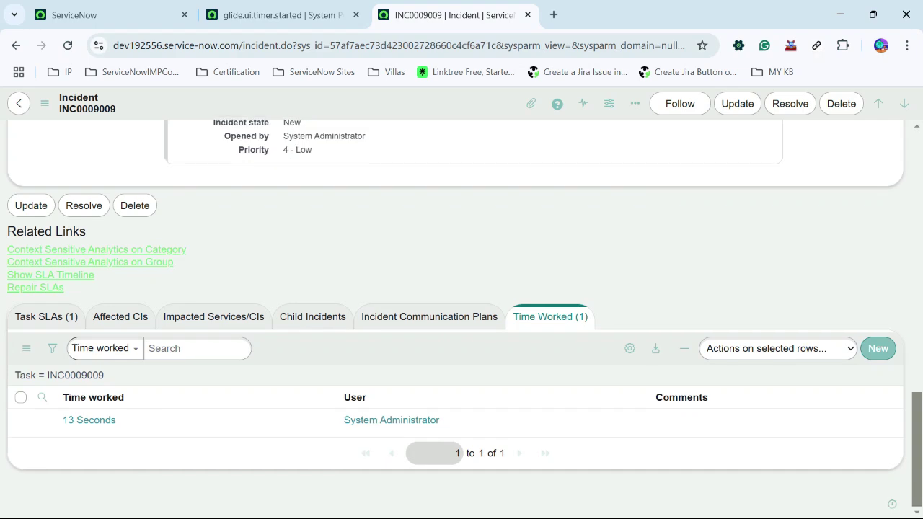
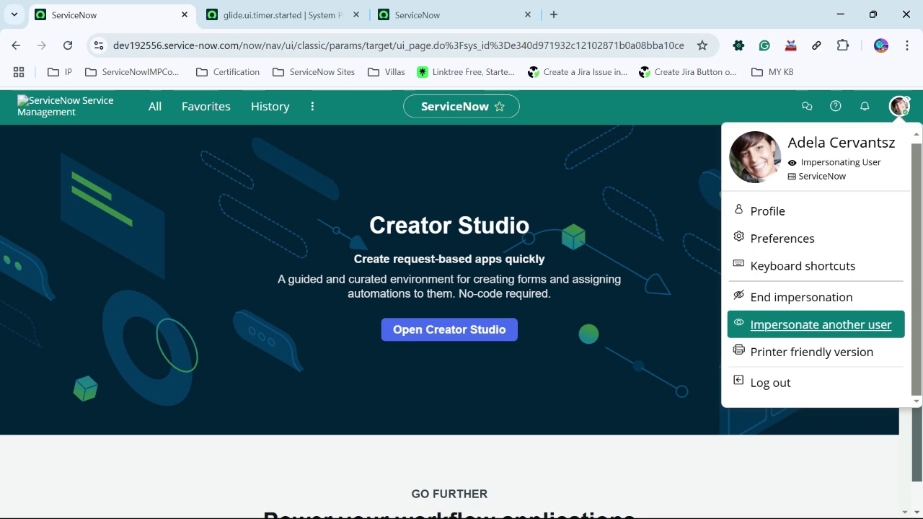
# Step: Impersonate the ITIL User from the recent impersonations
pyautogui.press('Return')
pyautogui.click(461, 355)
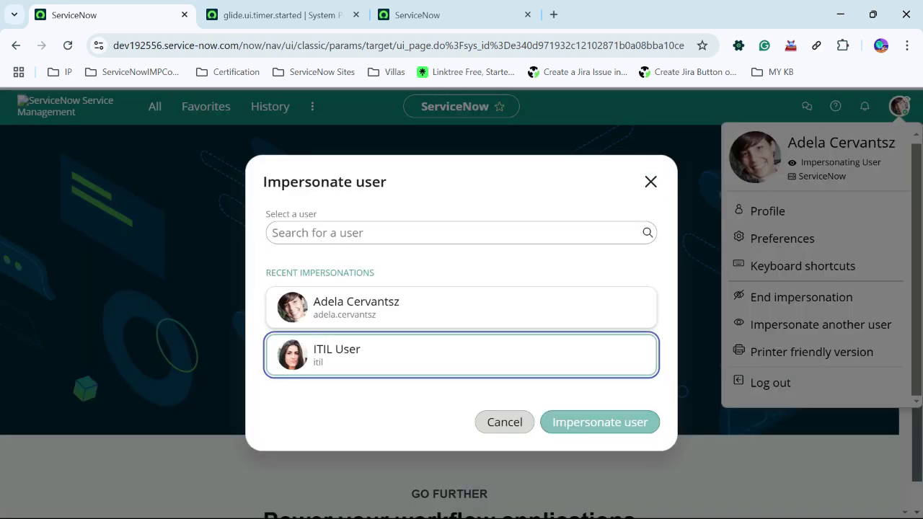
pyautogui.click(599, 421)
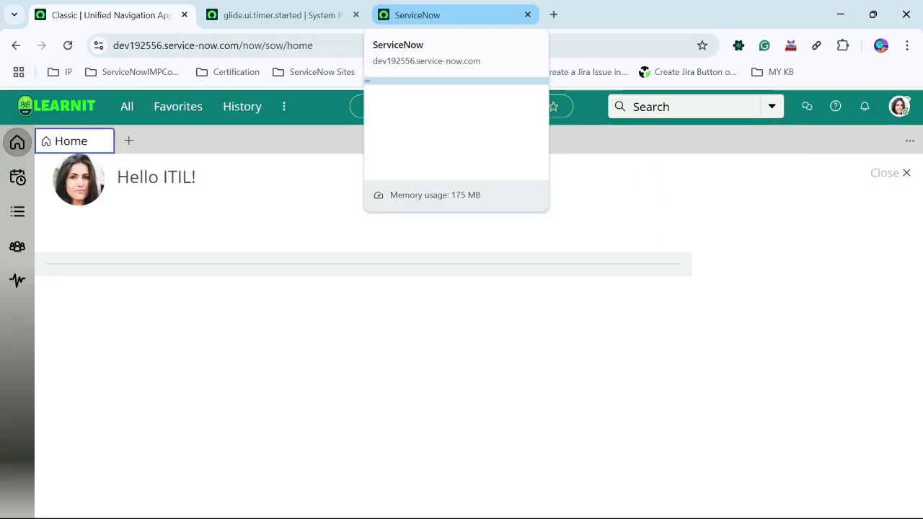
# Step: Reload the incident as the impersonated user and check its Time Worked related list and Time worked field
pyautogui.click(447, 15)
pyautogui.click(68, 45)
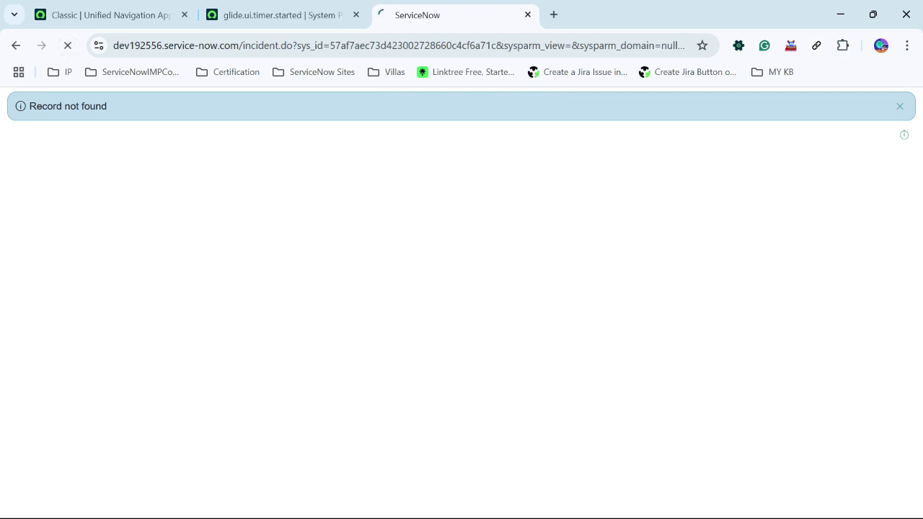
pyautogui.scroll(-1, 462, 317)
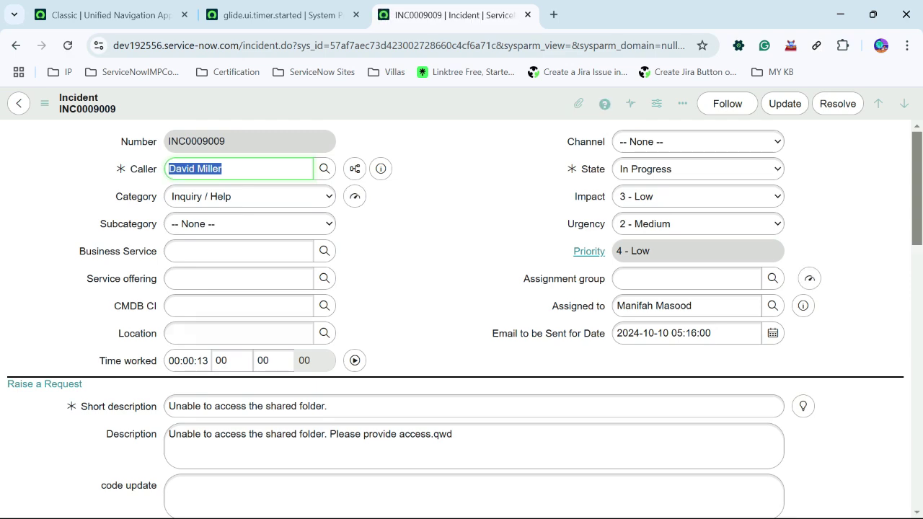
pyautogui.scroll(-15, 462, 317)
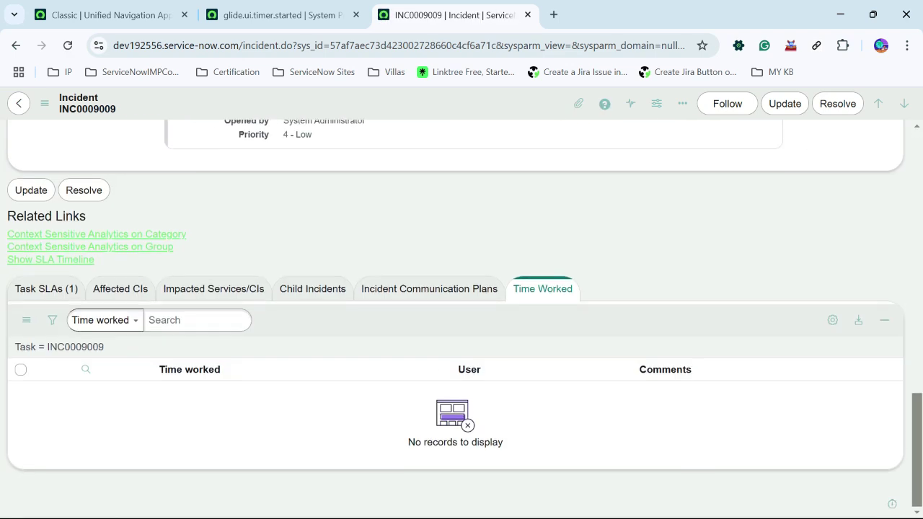
pyautogui.rightClick(345, 324)
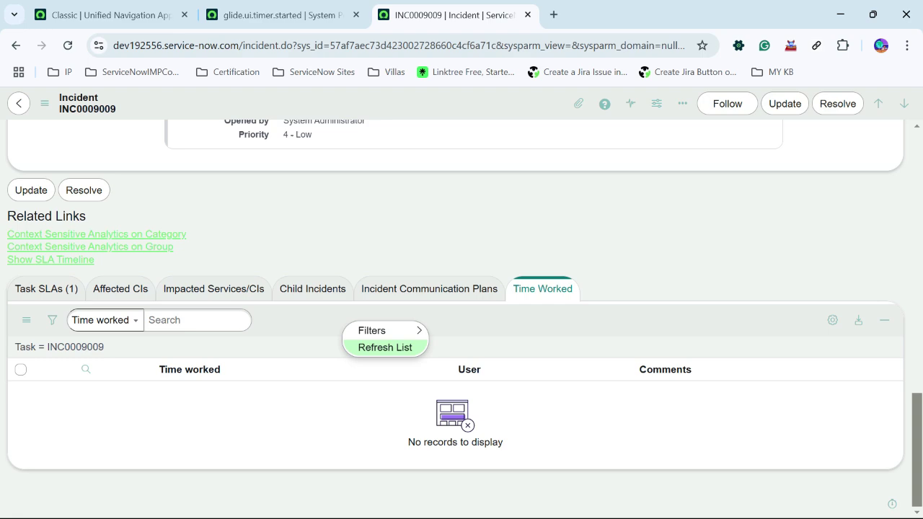
pyautogui.scroll(15, 461, 317)
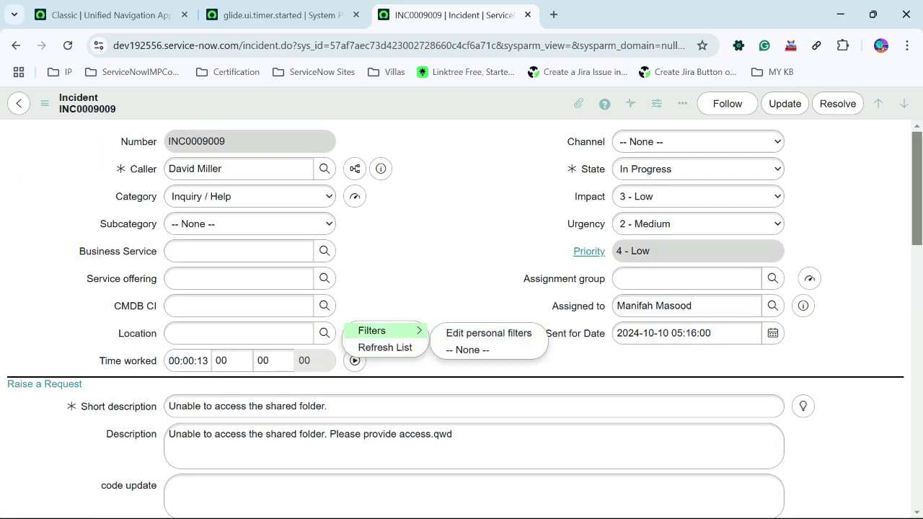
# Step: Reload the incident form, start the Time worked timer, let it run for about 10 seconds, and save the record
pyautogui.rightClick(381, 102)
pyautogui.click(421, 447)
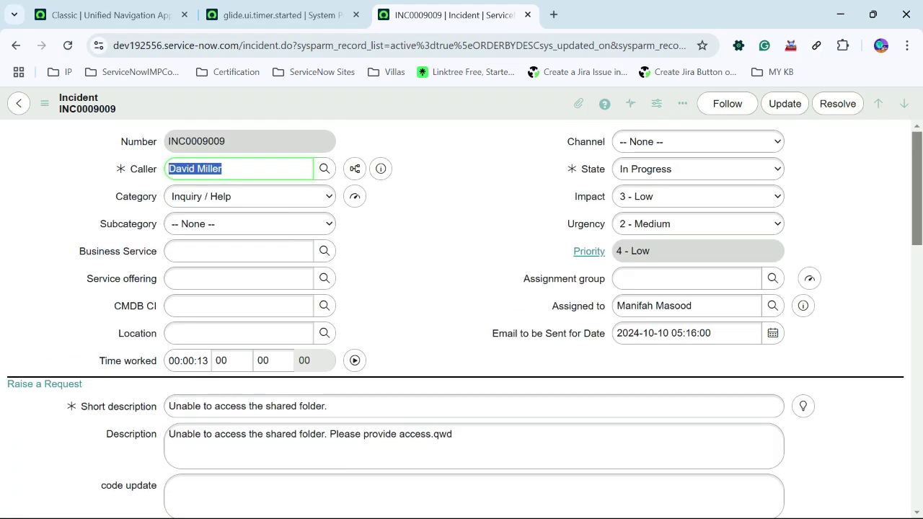
pyautogui.click(354, 361)
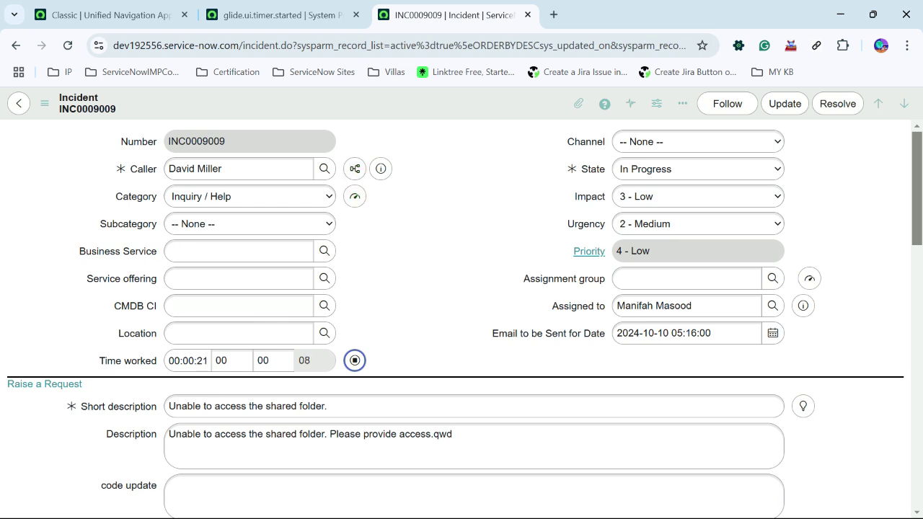
pyautogui.rightClick(416, 103)
pyautogui.click(441, 108)
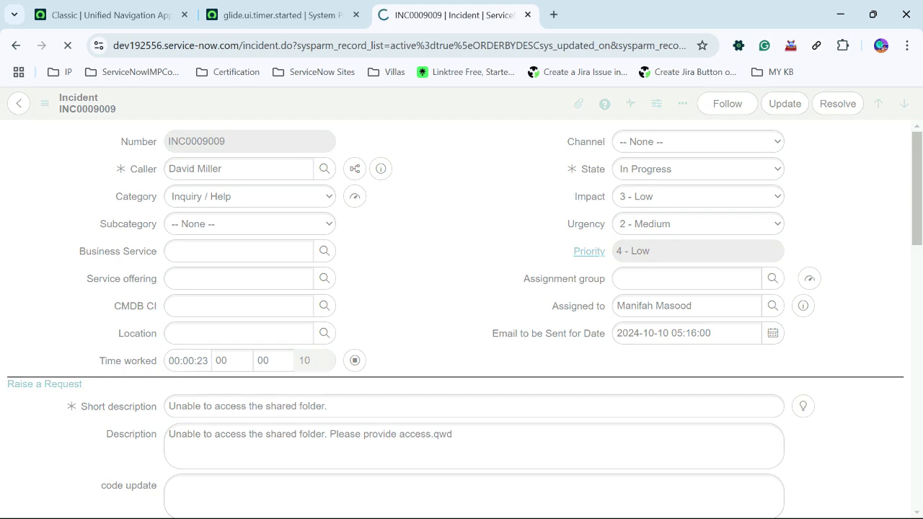
# Step: End the impersonation of the ITIL User from the Service Operations Workspace page
pyautogui.hotkey('ctrl', '1')
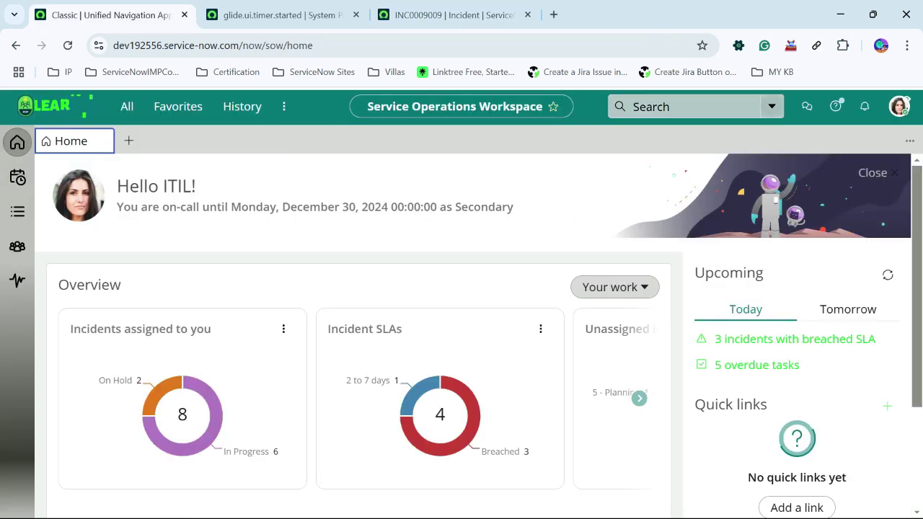
pyautogui.click(898, 106)
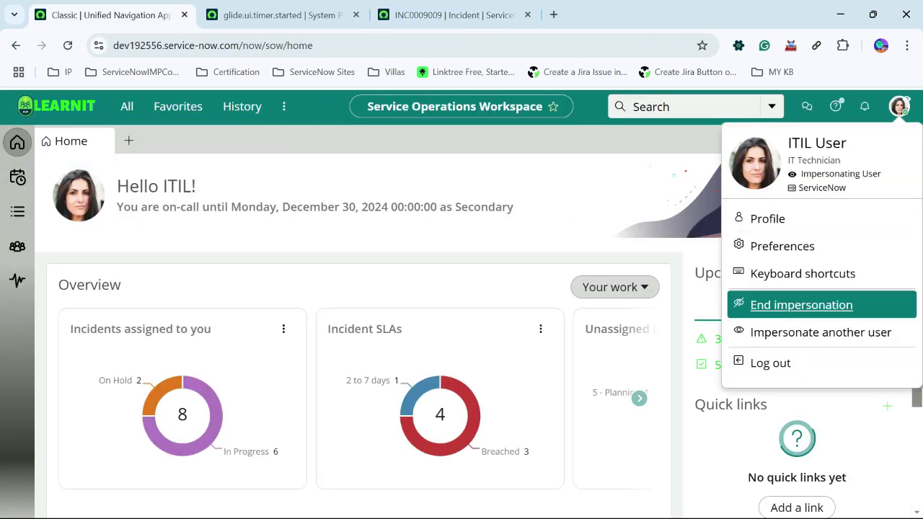
pyautogui.press('Return')
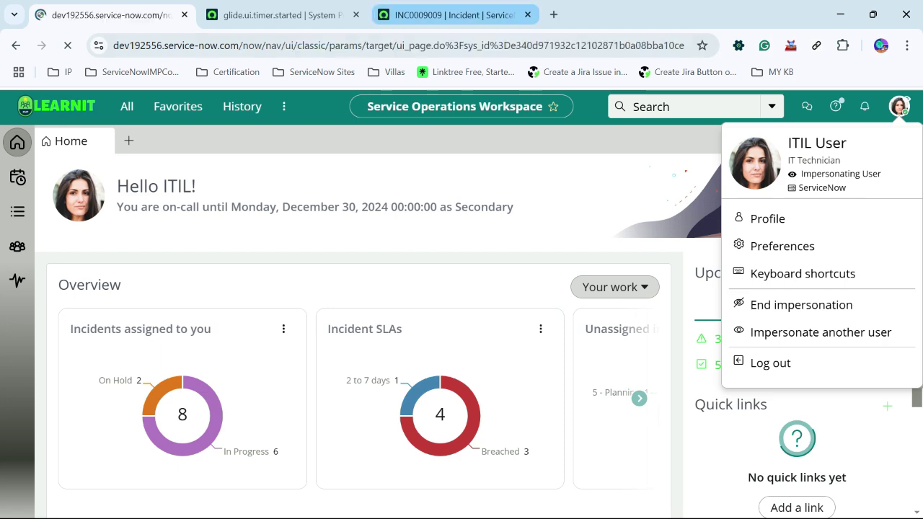
# Step: Reload the incident as the administrator and examine the entries per user in its Time Worked related list
pyautogui.click(452, 15)
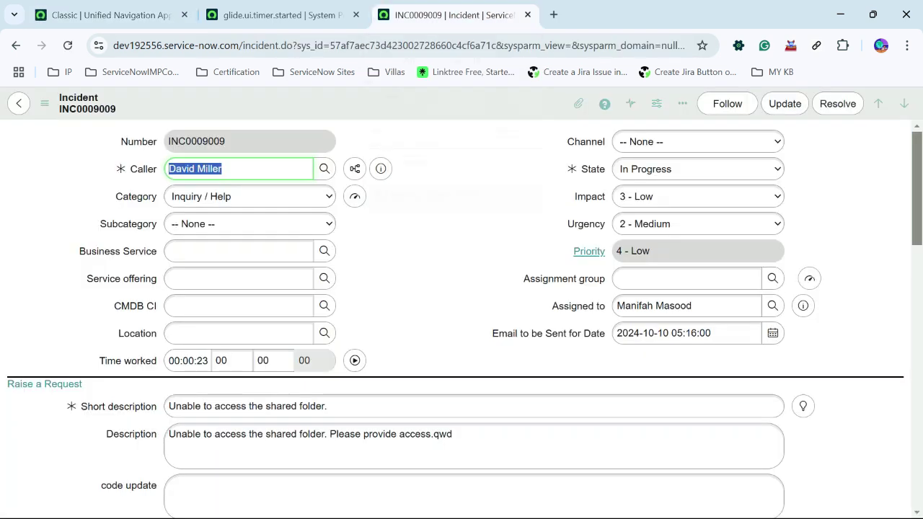
pyautogui.press('F5')
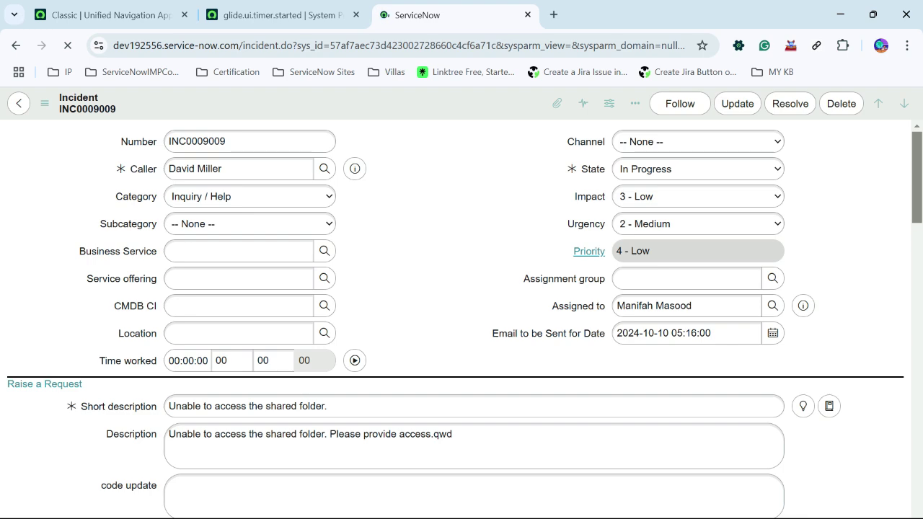
pyautogui.scroll(-20, 461, 317)
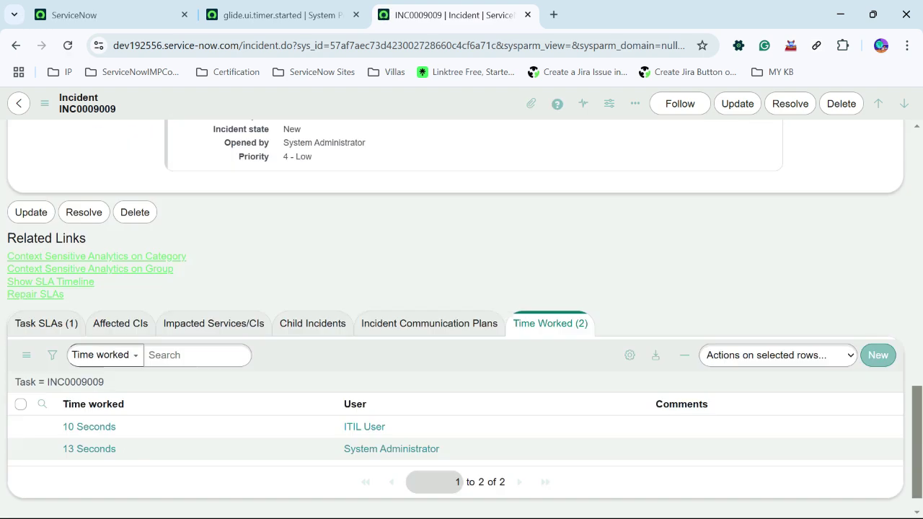
pyautogui.scroll(-1, 462, 432)
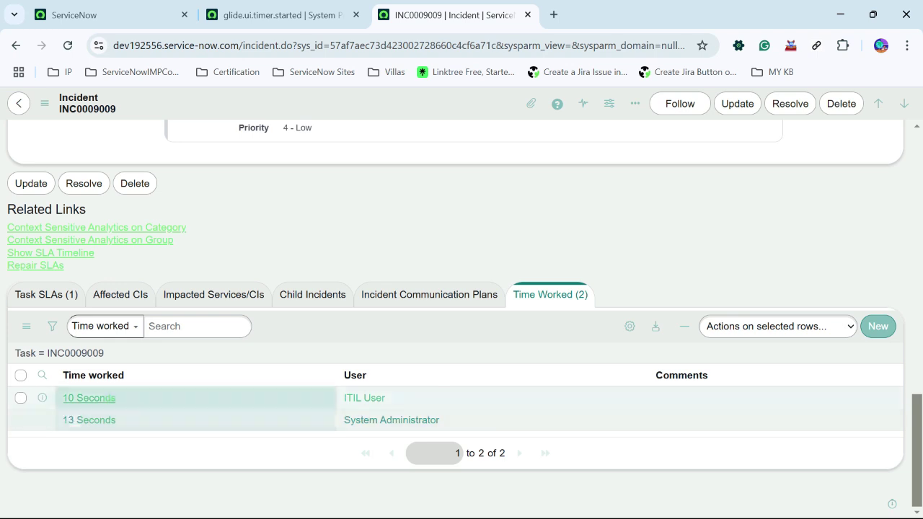
pyautogui.scroll(3, 390, 420)
pyautogui.scroll(-3, 390, 420)
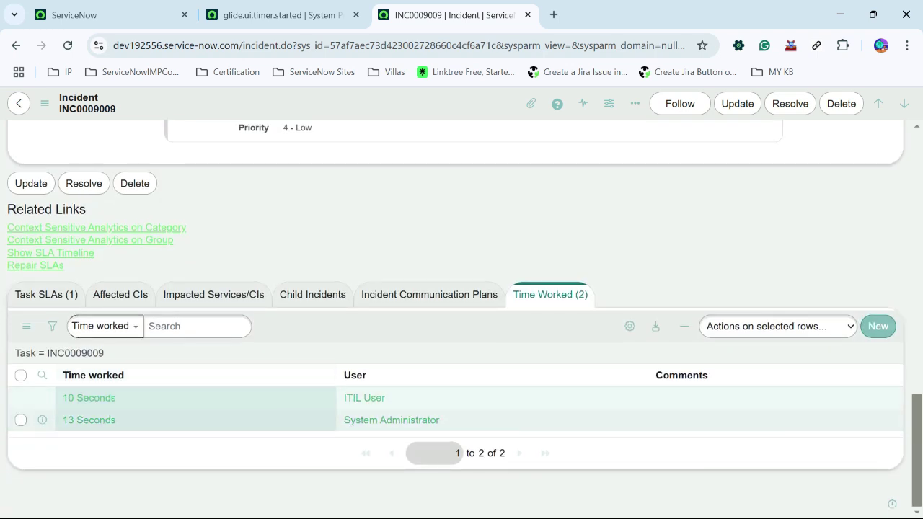
pyautogui.scroll(1, 390, 420)
pyautogui.scroll(2, 389, 420)
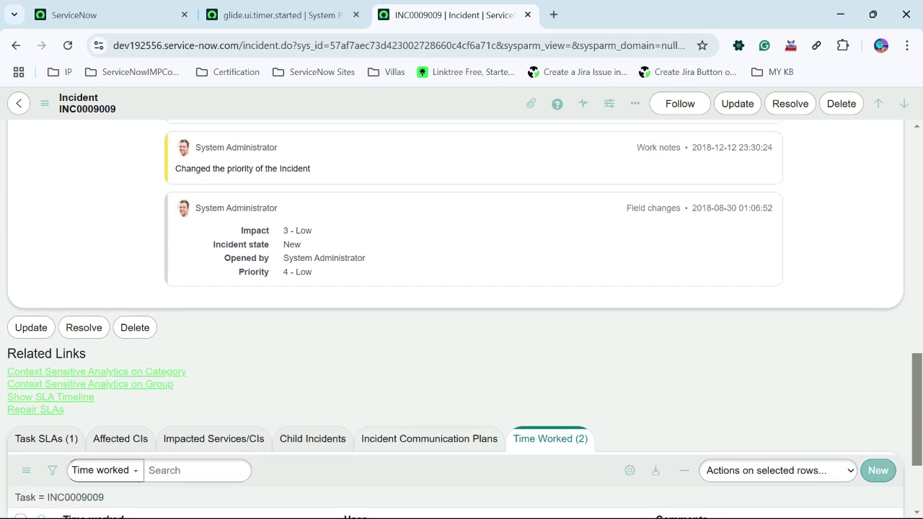
pyautogui.scroll(-3, 389, 420)
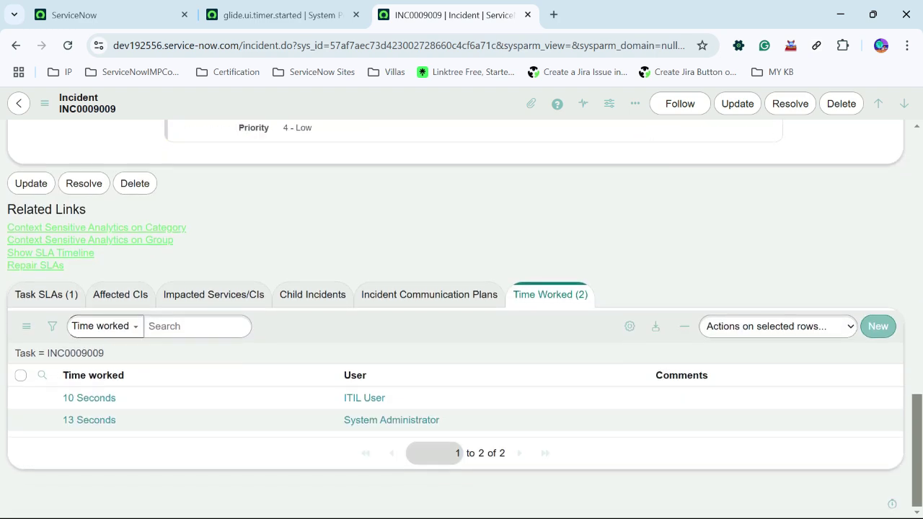
# Step: Compare the two users' Time Worked entries with the total in the incident's Time worked field
pyautogui.scroll(4, 455, 317)
pyautogui.scroll(5, 461, 317)
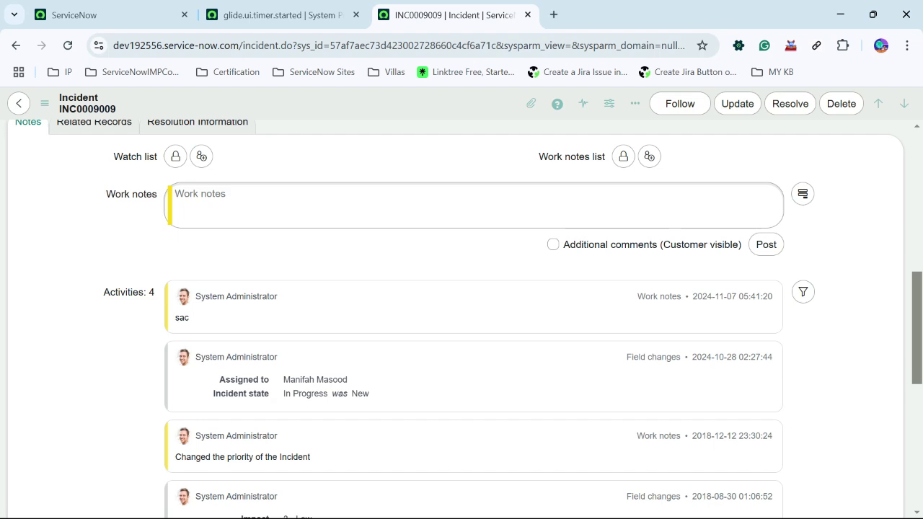
pyautogui.scroll(5, 462, 317)
pyautogui.scroll(-15, 461, 317)
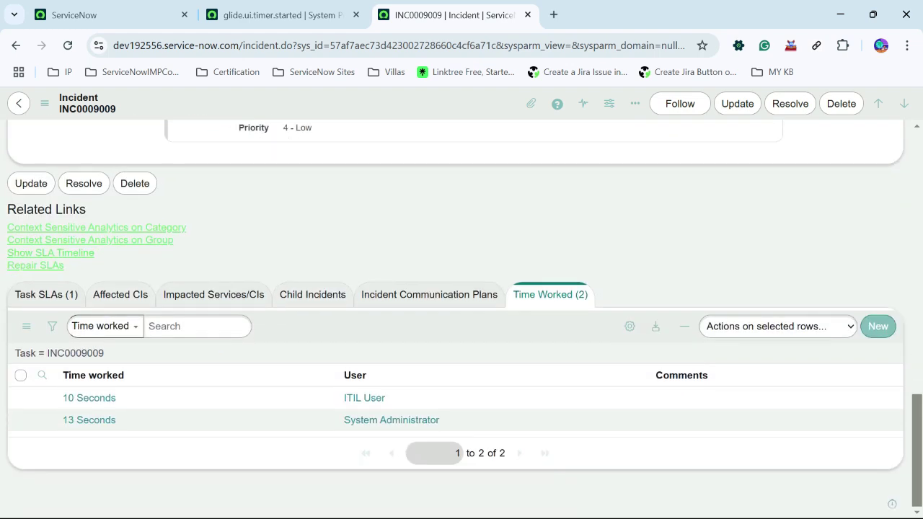
pyautogui.scroll(12, 461, 317)
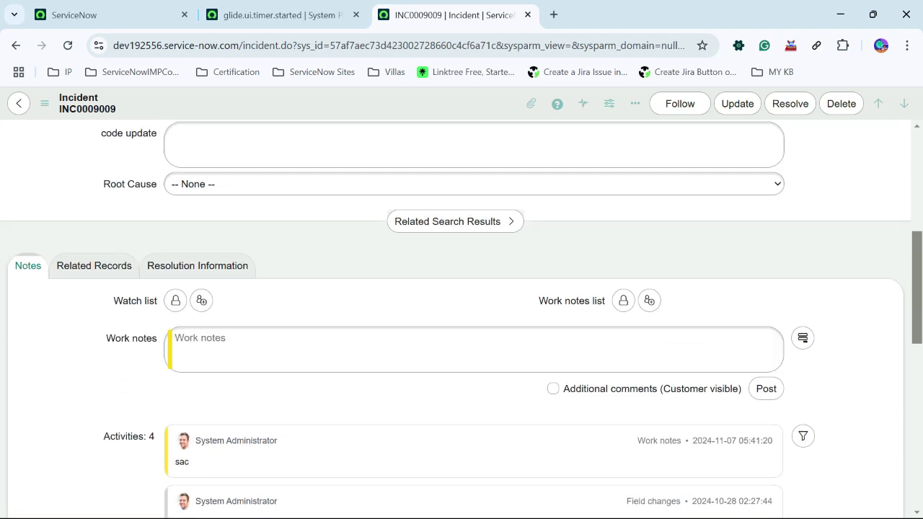
pyautogui.scroll(7, 462, 317)
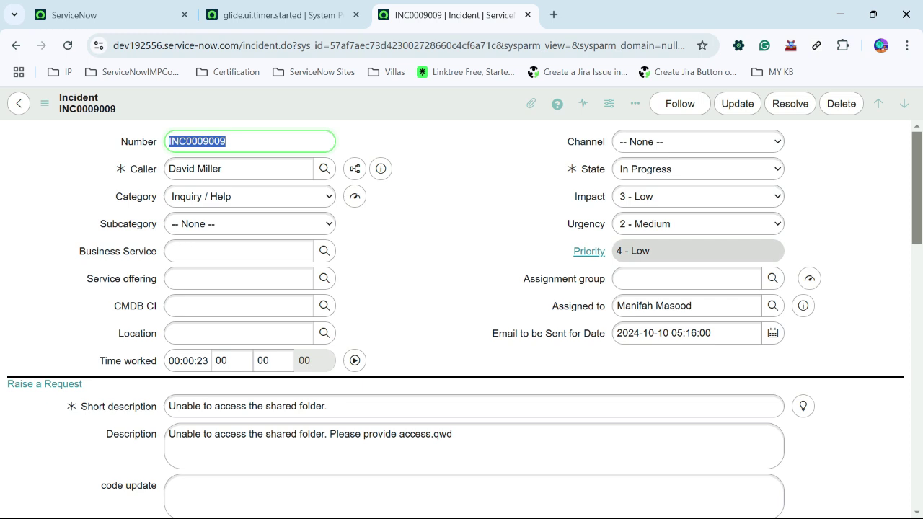
# Step: Open the LearnIT page in the main ServiceNow window and review its Time Worked Field summary
pyautogui.click(73, 14)
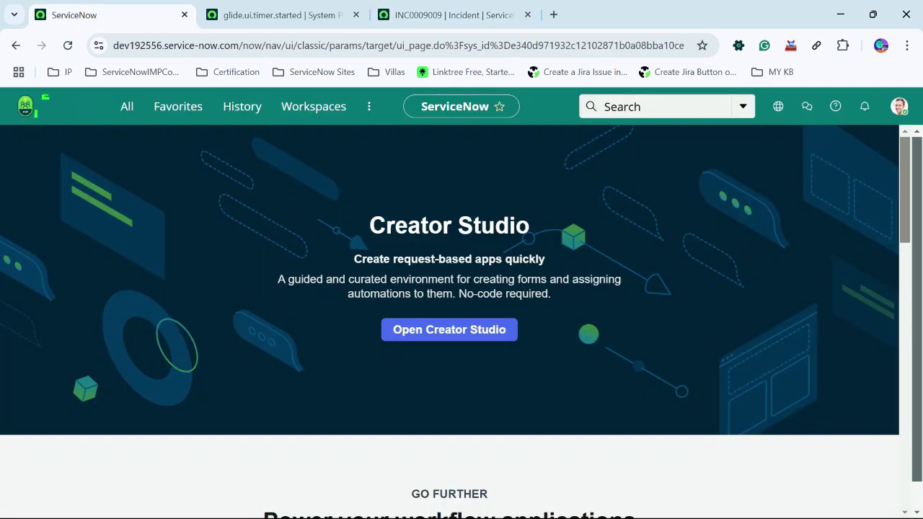
pyautogui.click(126, 106)
pyautogui.click(75, 203)
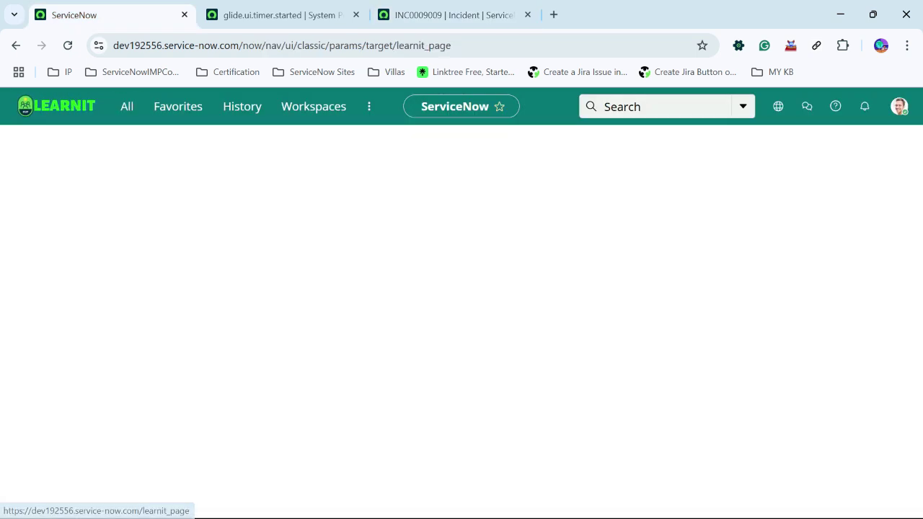
pyautogui.scroll(-2, 461, 317)
pyautogui.scroll(2, 462, 317)
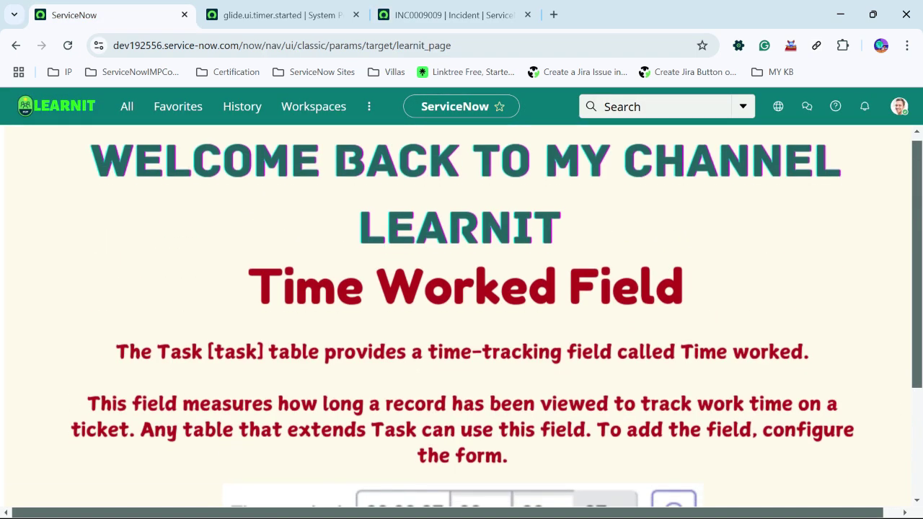
pyautogui.scroll(-2, 462, 317)
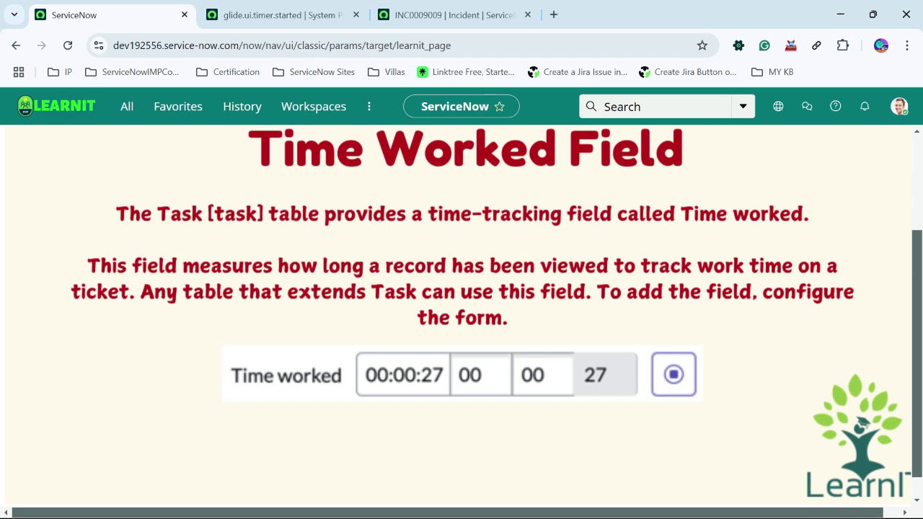
pyautogui.hscroll(1, 461, 317)
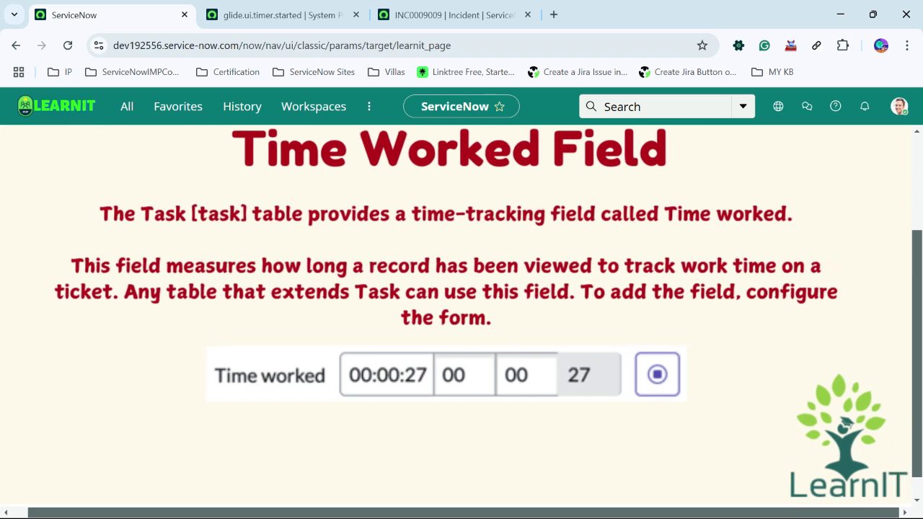
pyautogui.scroll(1, 461, 317)
pyautogui.scroll(-2, 461, 317)
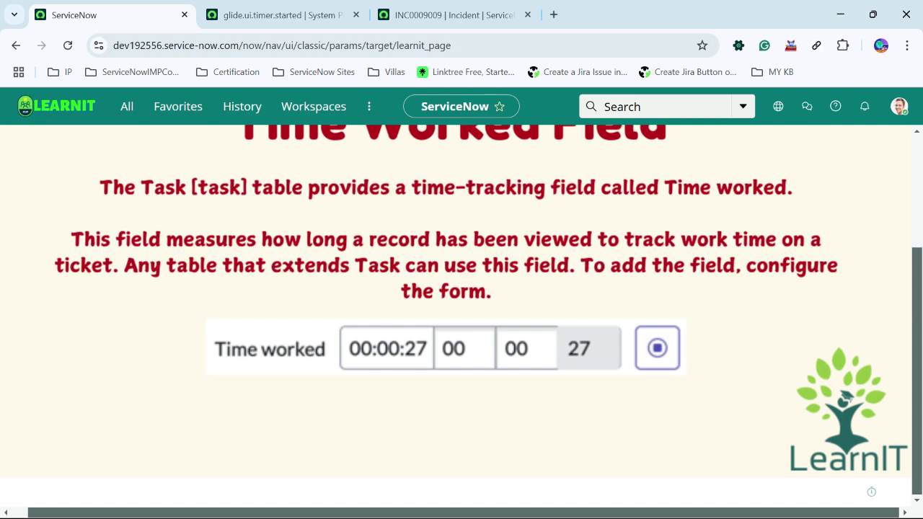
pyautogui.scroll(1, 461, 317)
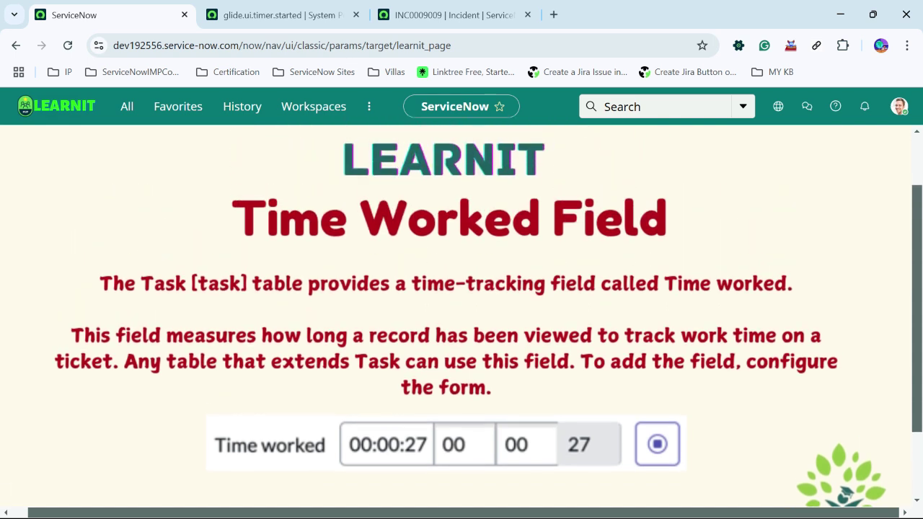